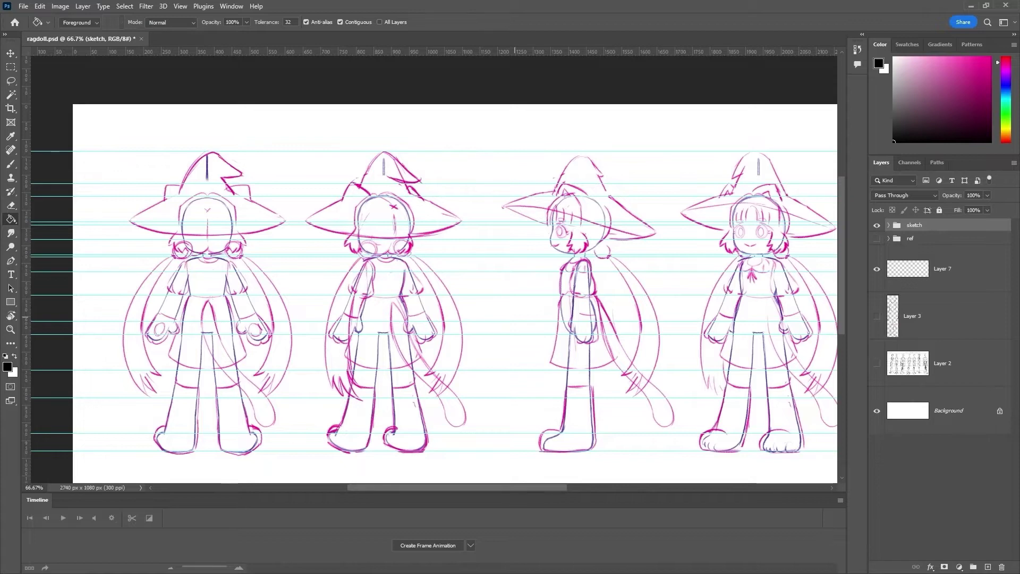
scroll(433, 293, "right", 5)
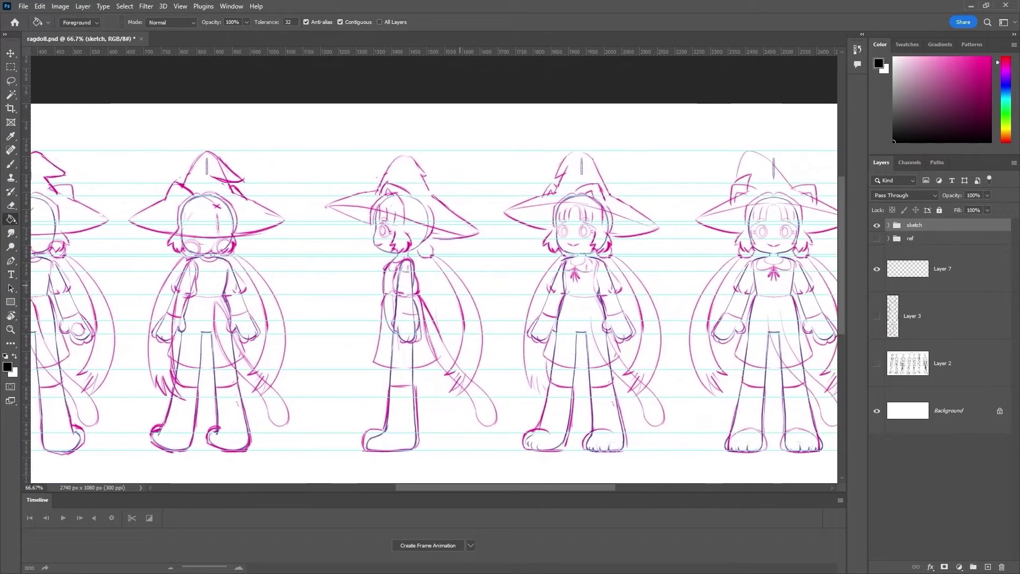
left_click_drag(444, 286, 656, 286)
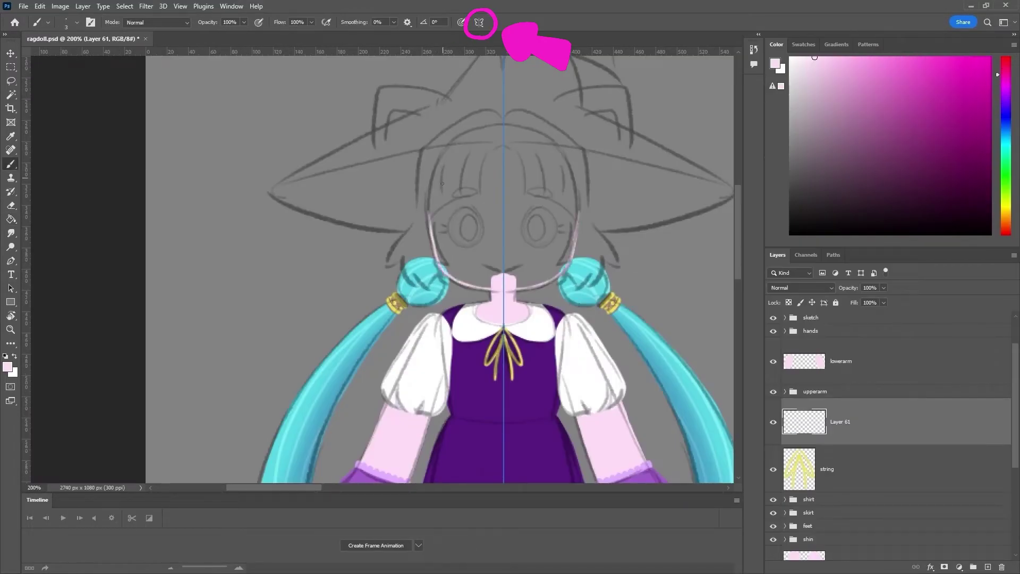
Paint the front view's face in pale pink on Layer 61 with vertical brush symmetry, enlarging the brush to fill it.
mouse_move(442, 183)
left_mouse_down()
mouse_move(437, 238)
mouse_move(494, 282)
mouse_move(457, 271)
mouse_move(459, 172)
mouse_move(484, 224)
left_mouse_up()
key("bracketright")
key("bracketright")
key("bracketright")
key("bracketright")
key("bracketright")
key("bracketright")
key("bracketright")
key("bracketright")
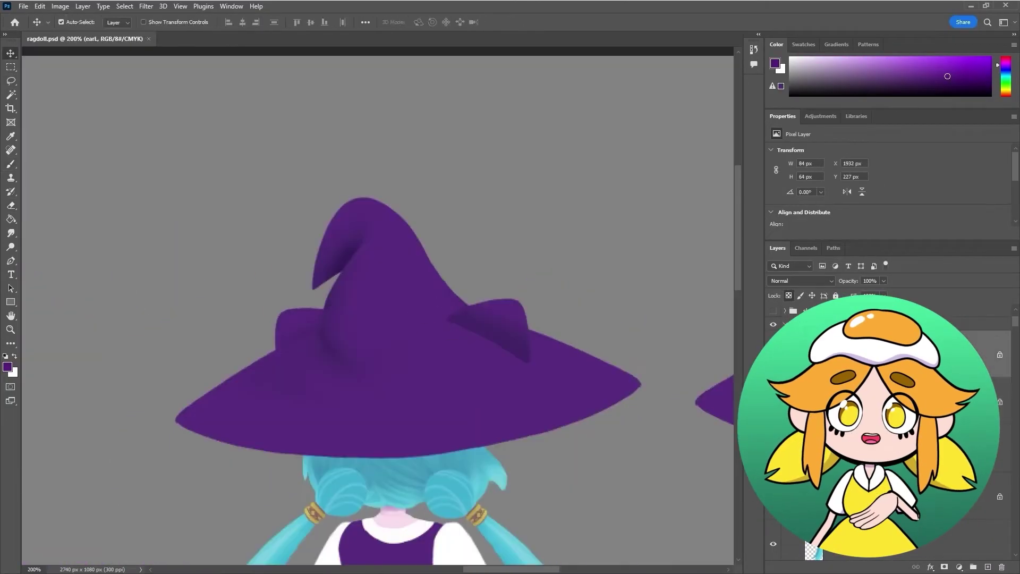
key("i")
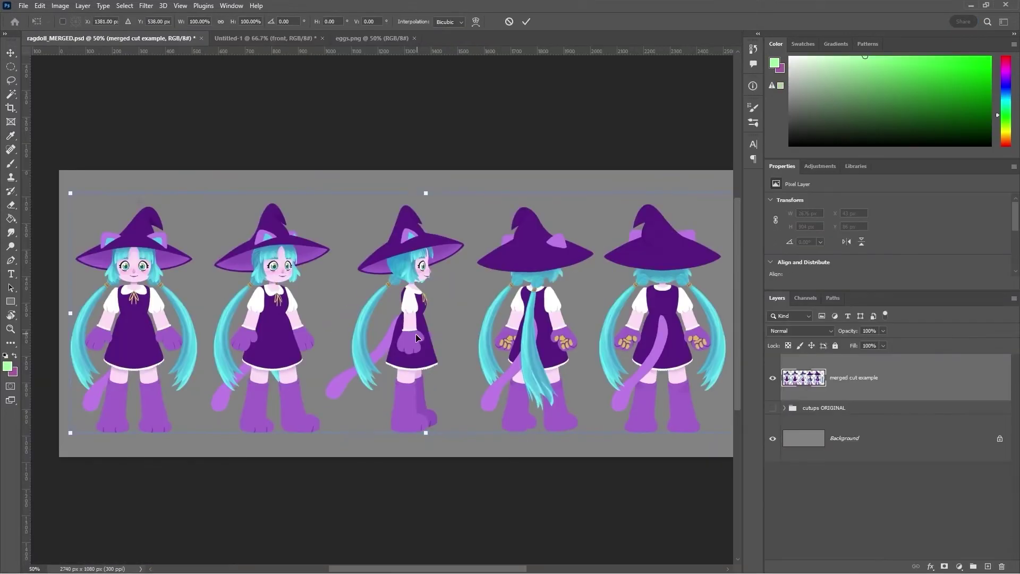
mouse_move(414, 332)
left_mouse_down()
mouse_move(443, 351)
mouse_move(384, 321)
mouse_move(449, 339)
mouse_move(425, 346)
left_mouse_up()
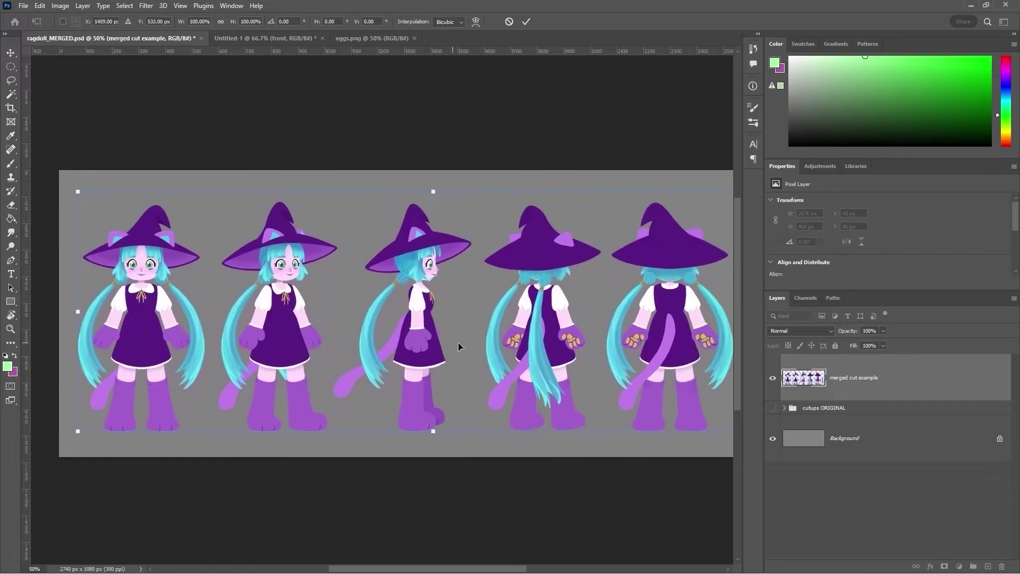
key("Escape")
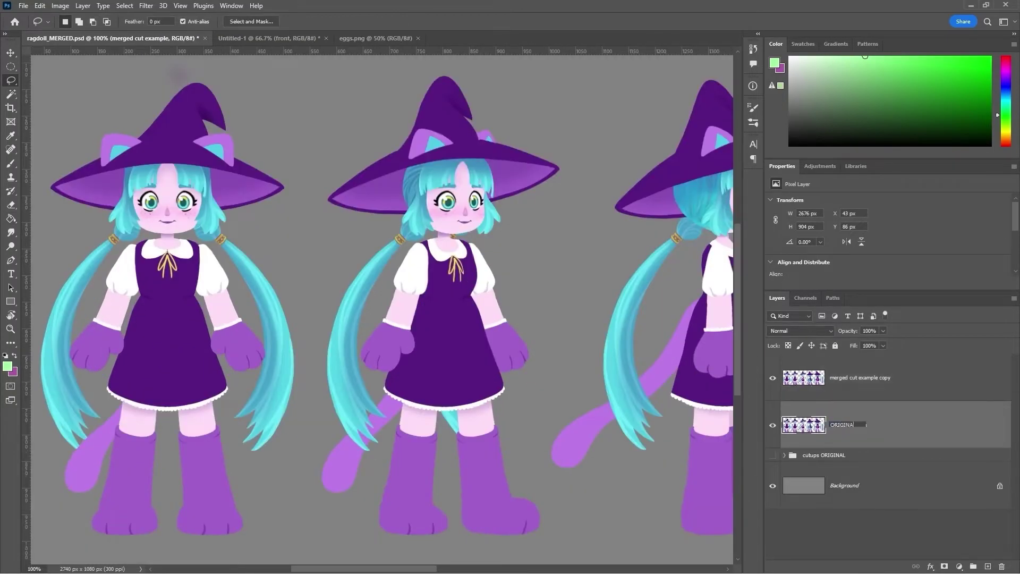
Rename the duplicated merged layer as CUT and lock the ORIGINAL layer beneath it.
left_click(853, 380)
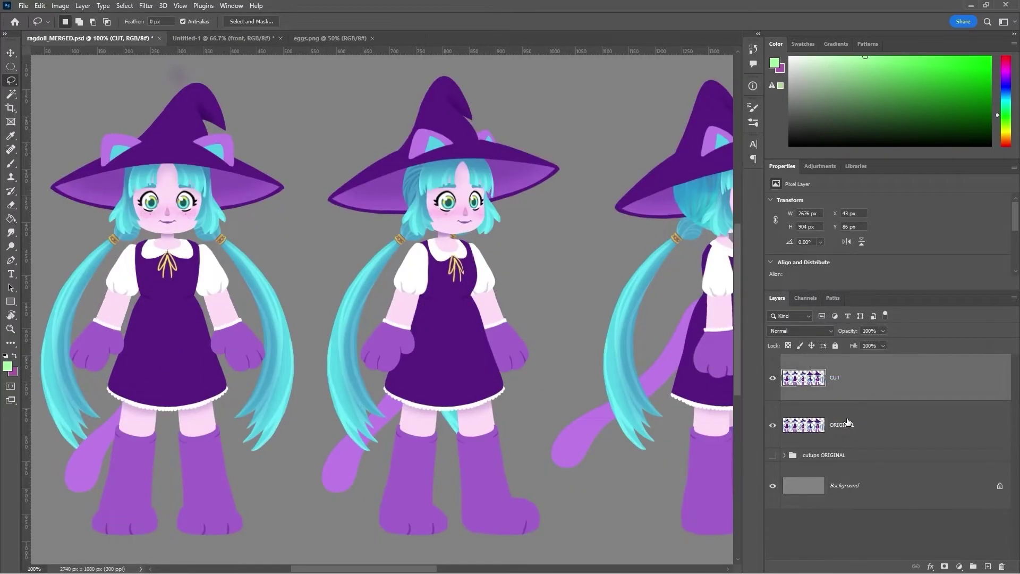
left_click_drag(366, 366, 376, 376)
key("alt+[")
key("slash")
key("alt+]")
Lasso the tail and the long pigtail of the second figure on the CUT layer and copy each onto its own layer.
mouse_move(360, 461)
left_mouse_down()
mouse_move(371, 471)
mouse_move(376, 462)
left_mouse_up()
mouse_move(473, 334)
left_mouse_down()
mouse_move(351, 478)
mouse_move(375, 508)
left_mouse_up()
key("ctrl+j")
mouse_move(449, 243)
left_mouse_down()
mouse_move(377, 452)
mouse_move(366, 441)
left_mouse_up()
key("ctrl+j")
Copy the second figure's two thighs from the CUT layer onto separate layers, with overlap into the skirt and boots.
left_click(776, 449)
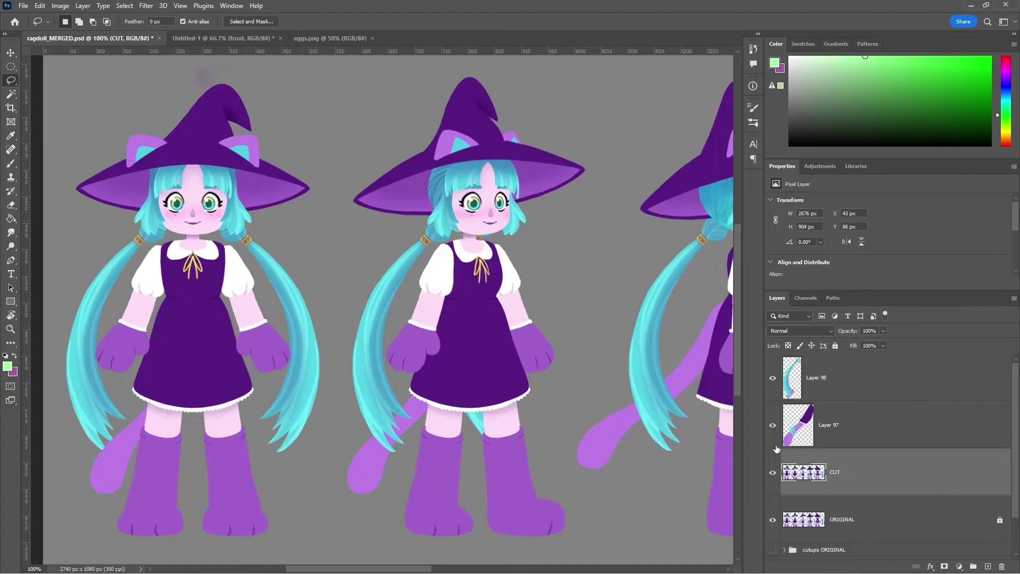
key("ctrl+j")
mouse_move(427, 394)
left_mouse_down()
mouse_move(425, 378)
mouse_move(480, 383)
left_mouse_up()
key("ctrl+j")
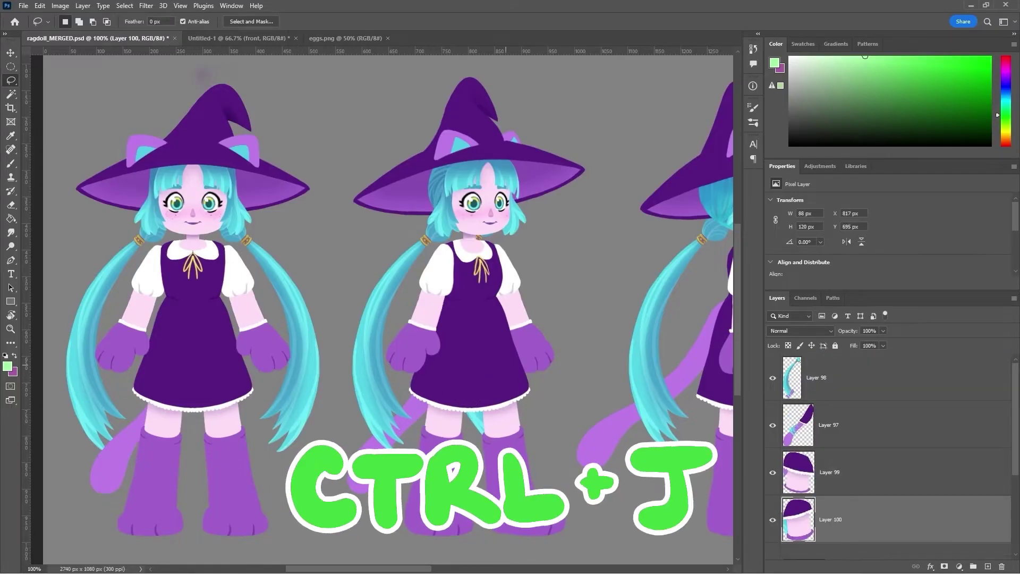
key("alt+bracketleft")
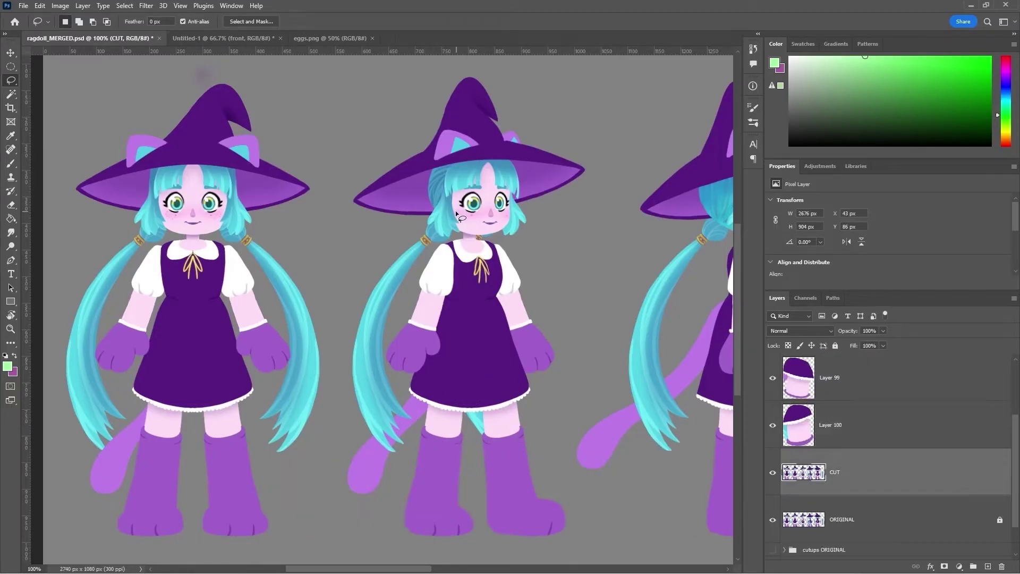
Copy the second figure's two side hair tufts and the head from the CUT layer onto separate layers.
key("ctrl+j")
left_click_drag(427, 223, 475, 237)
key("alt+bracketleft")
key("ctrl+j")
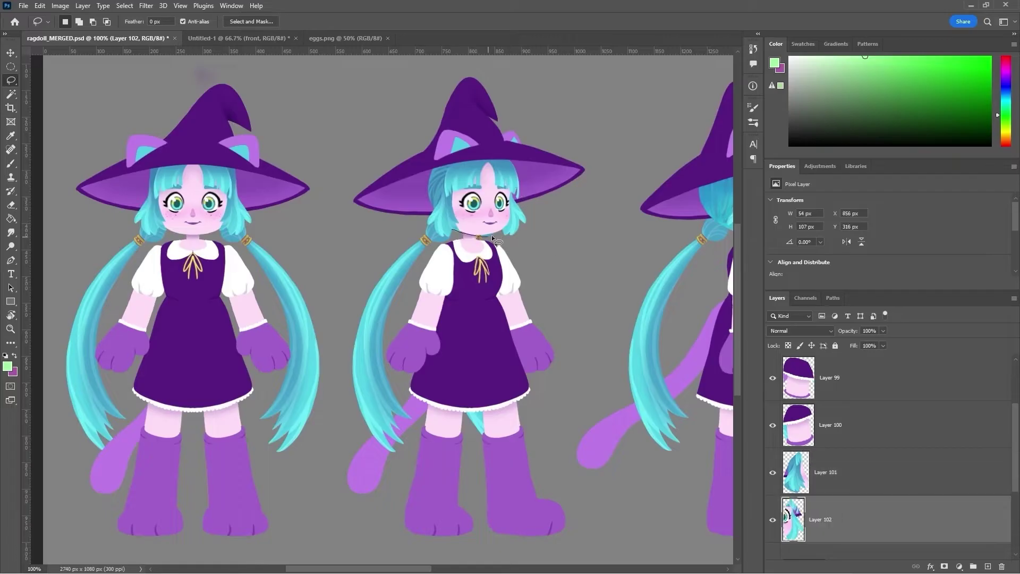
key("alt+bracketleft")
key("ctrl+j")
key("alt+bracketleft")
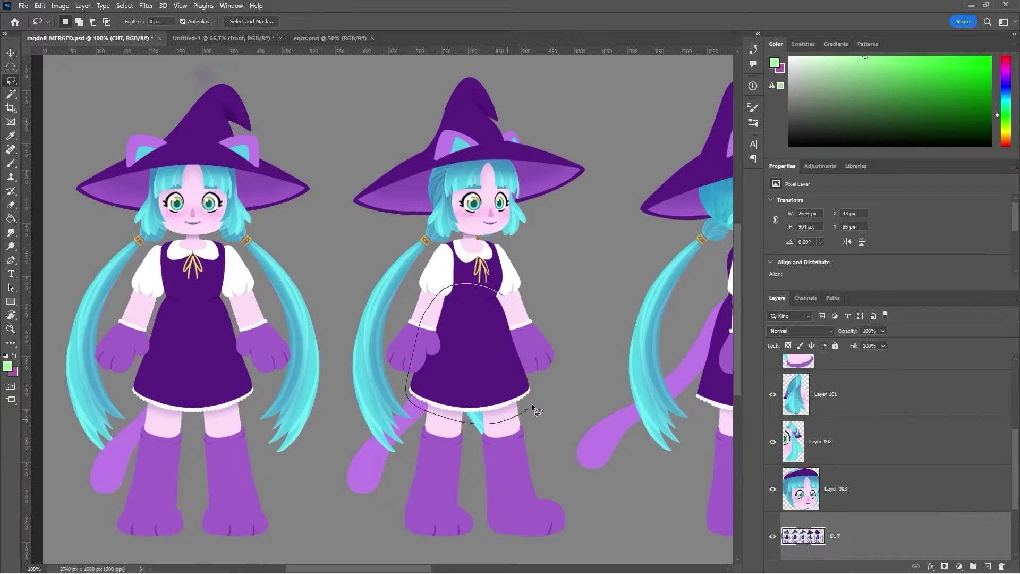
Lasso the second figure's skirt and upper body on the CUT layer and copy each onto its own layer.
left_click_drag(534, 409, 529, 407)
key("ctrl+j")
key("alt+bracketleft")
mouse_move(463, 314)
left_mouse_down()
mouse_move(428, 298)
mouse_move(507, 258)
left_mouse_up()
key("ctrl+j")
key("alt+bracketleft")
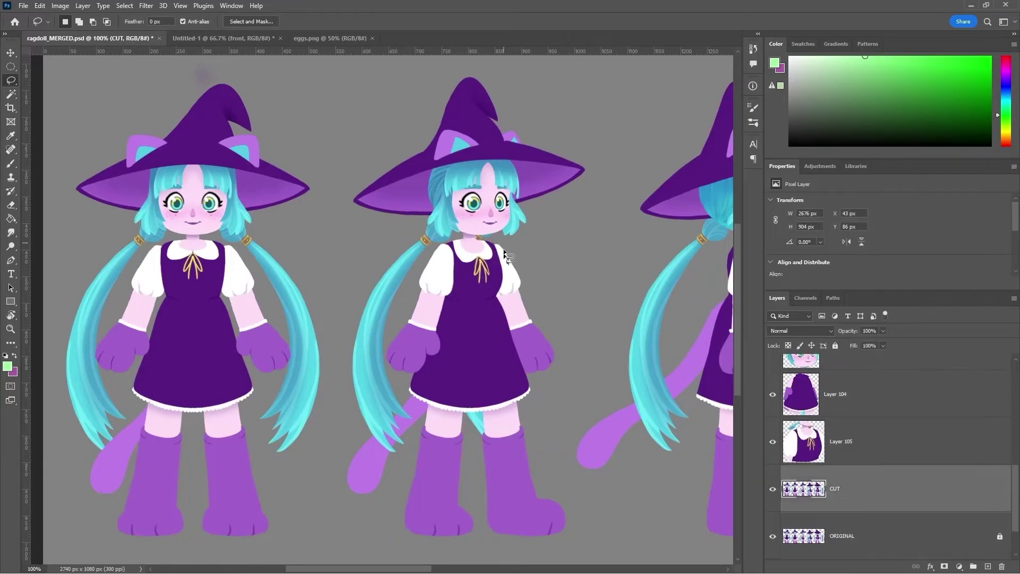
Copy the second figure's puffed sleeve and forearm from the CUT layer onto separate layers.
left_click_drag(483, 291, 510, 353)
key("ctrl+j")
key("alt+bracketleft")
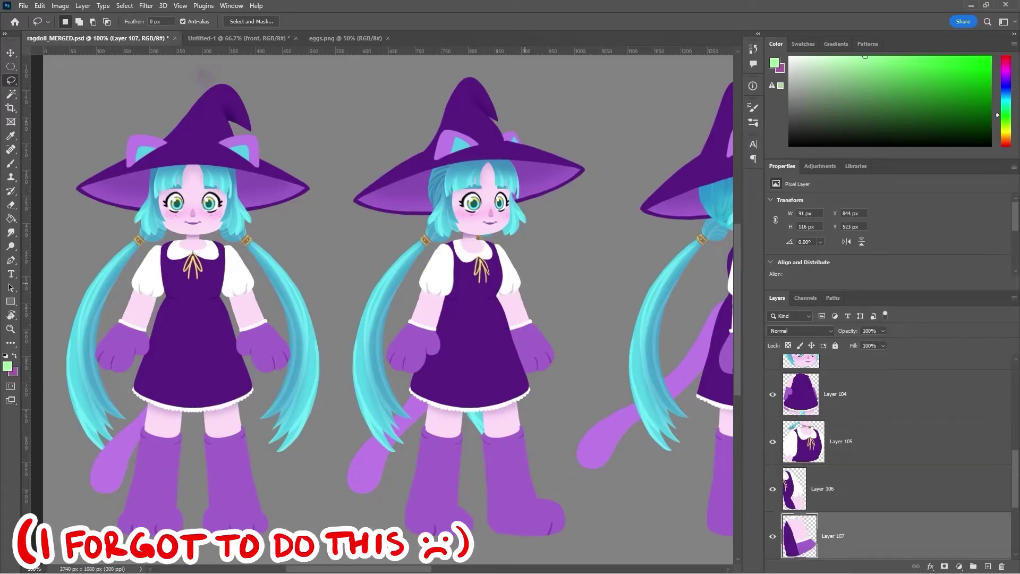
key("ctrl+j")
key("alt+bracketleft")
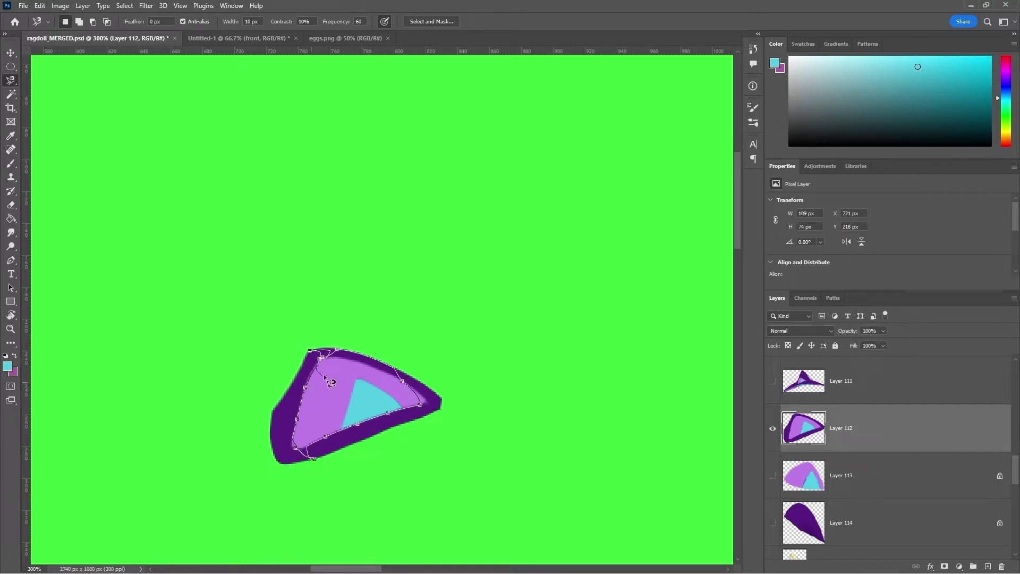
Try to trace the cat ear's edge on Layer 112 with the Magnetic Lasso.
left_click(319, 359)
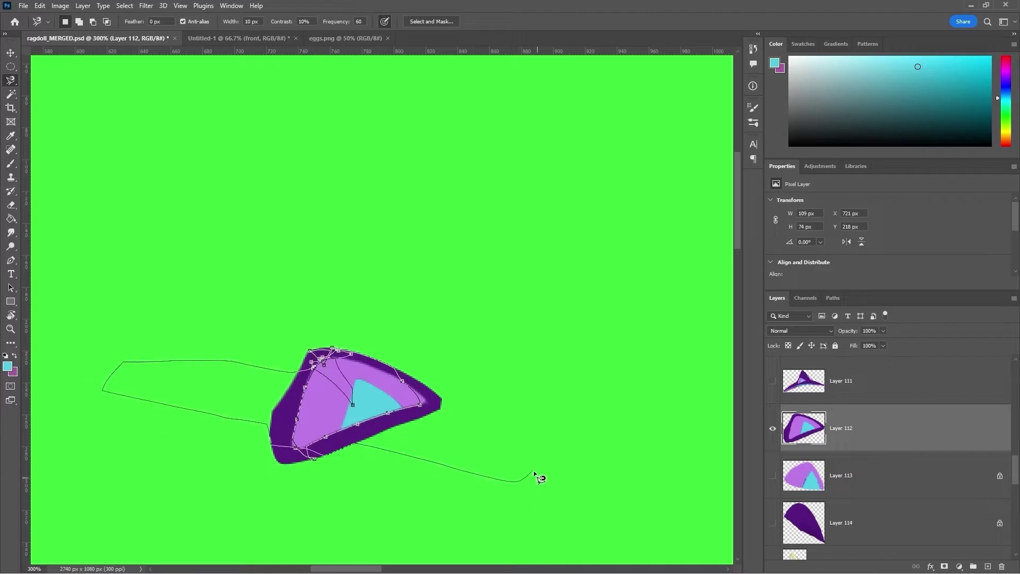
left_click_drag(706, 339, 445, 440)
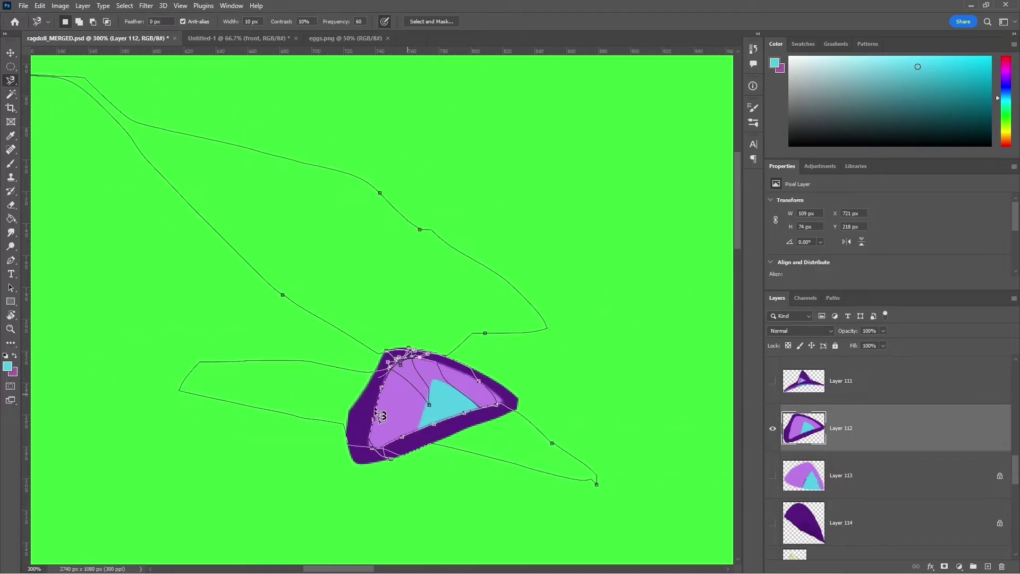
left_click_drag(380, 416, 422, 423)
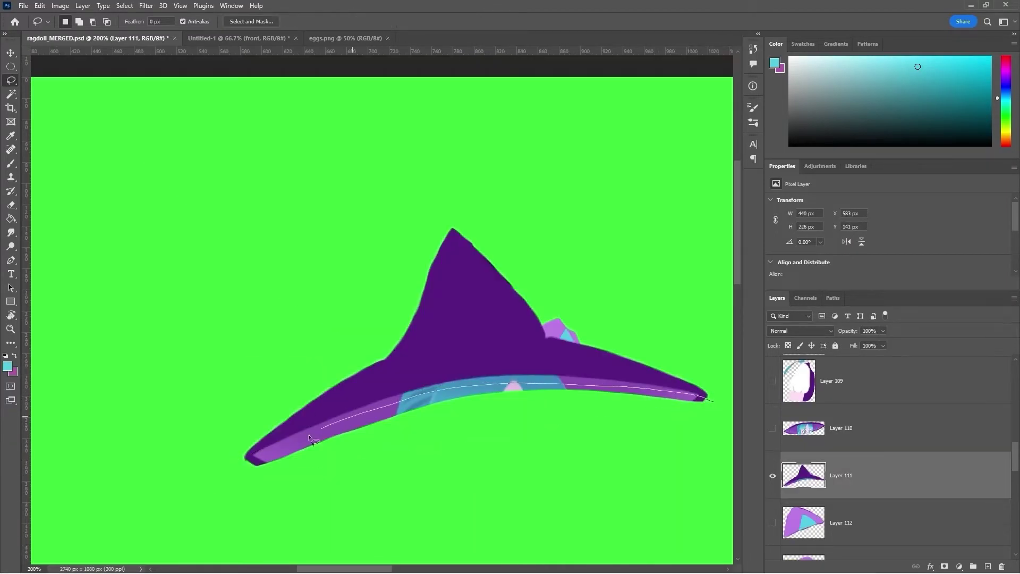
Erase the leftover light purple and blue strip along the lower edge of the hat on Layer 111.
key("e")
scroll(457, 271, "up", 2)
scroll(458, 271, "down", 2)
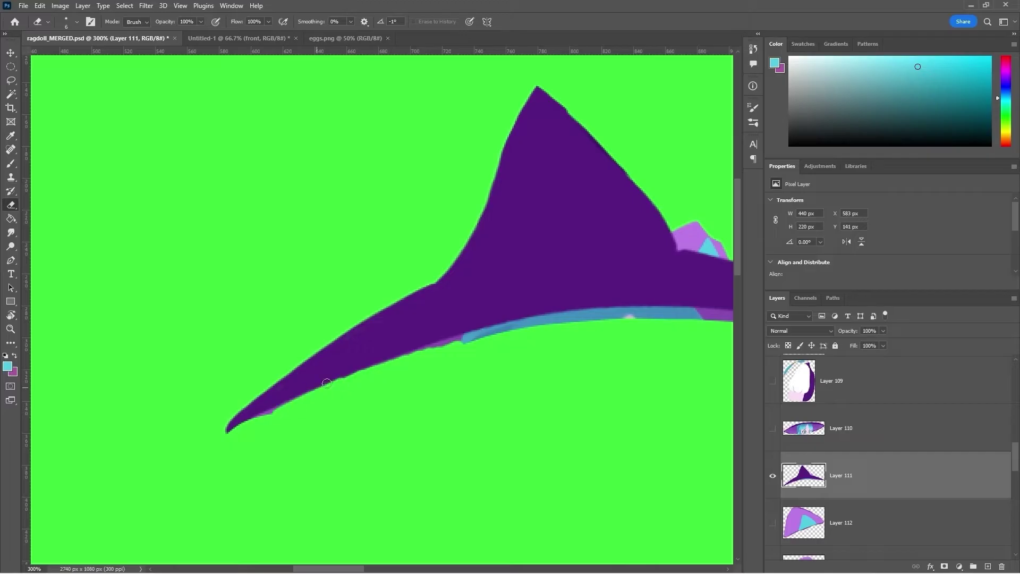
scroll(245, 428, "down", 1)
left_click_drag(148, 377, 393, 327)
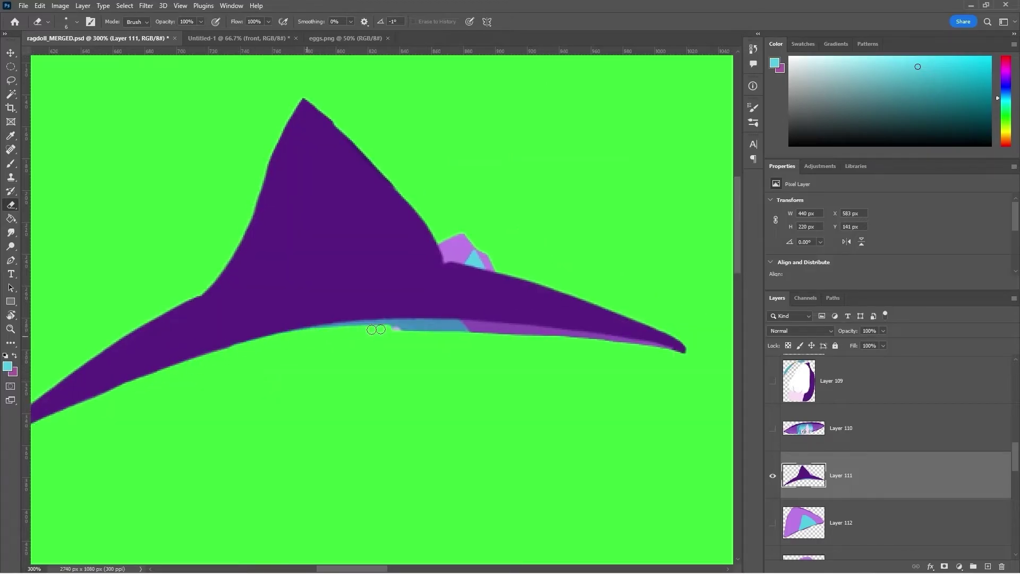
left_click_drag(393, 327, 462, 324)
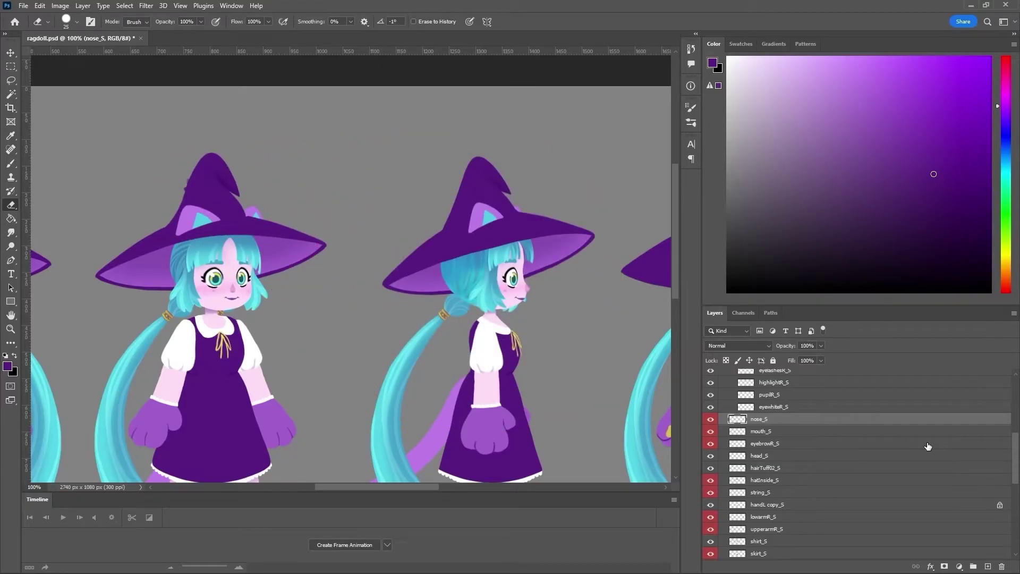
Show large layer thumbnails and clip them to the layer bounds.
right_click(752, 406)
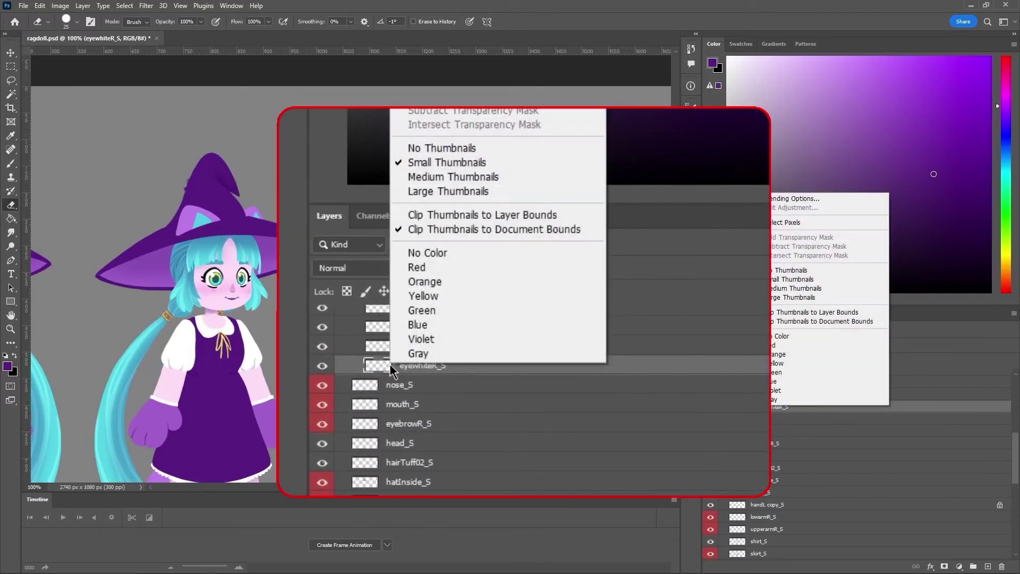
left_click(824, 299)
right_click(777, 418)
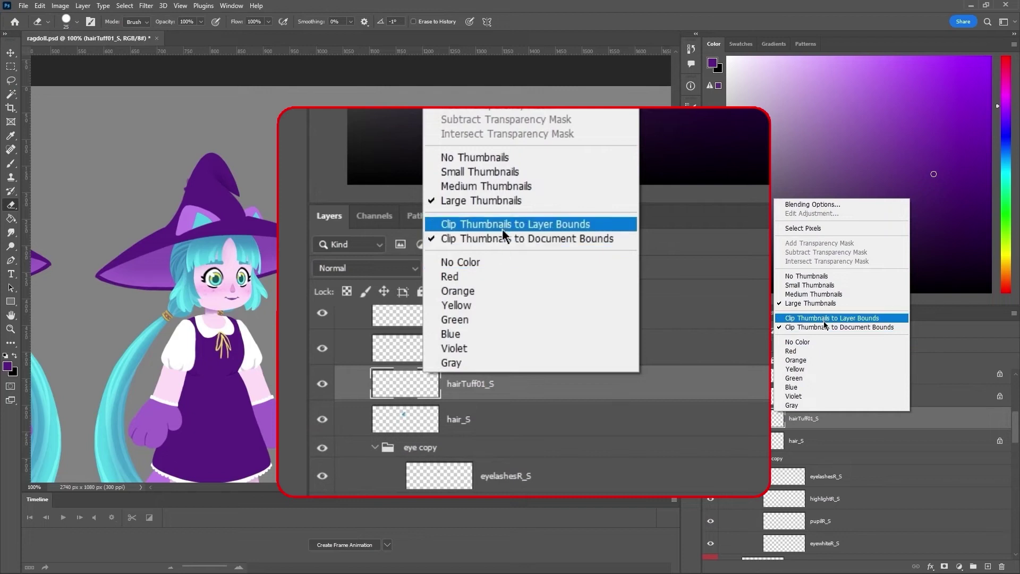
left_click(824, 318)
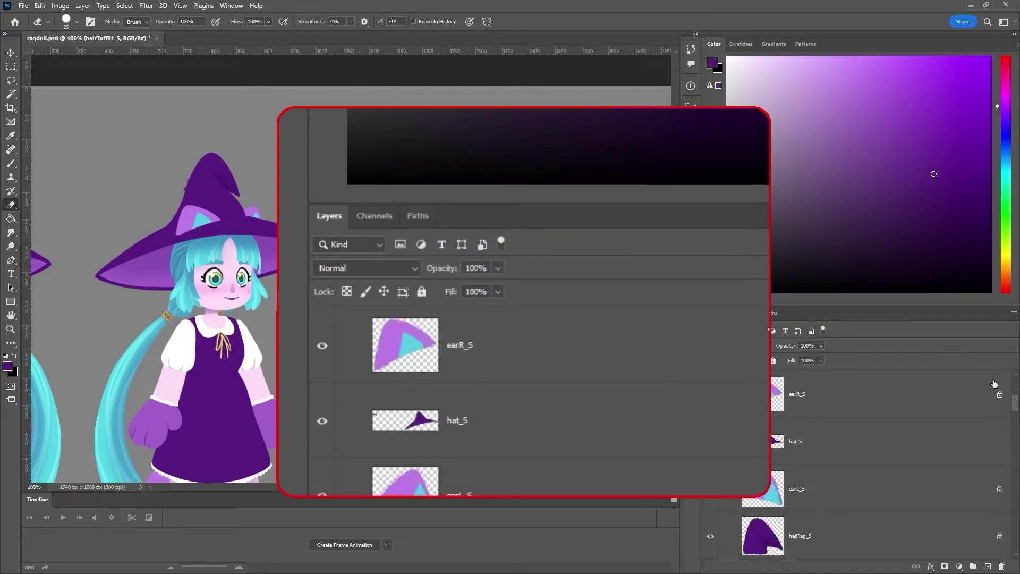
Add a Stroke layer style to the hat_S layer.
left_click(779, 442)
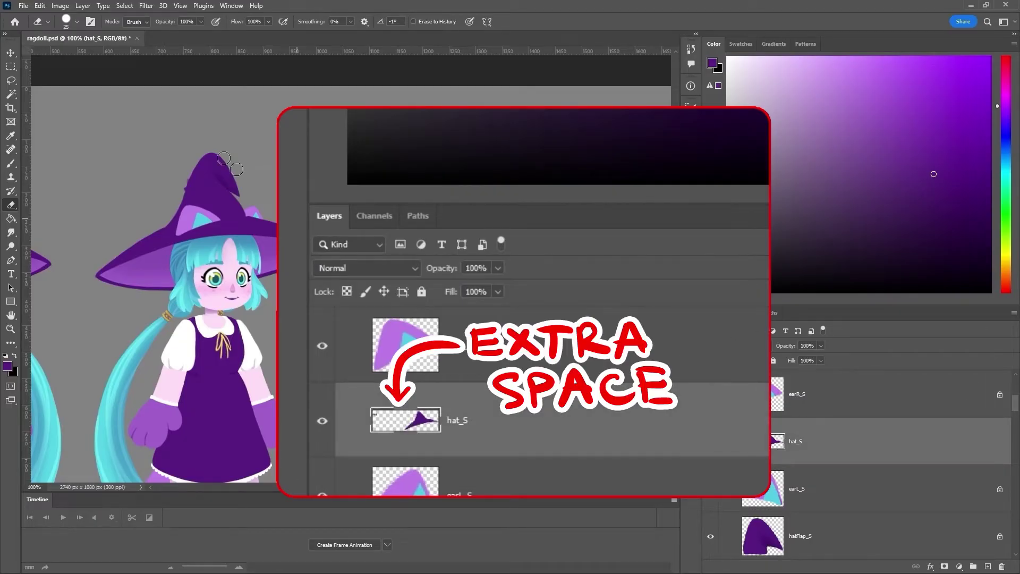
left_click(83, 5)
mouse_move(106, 111)
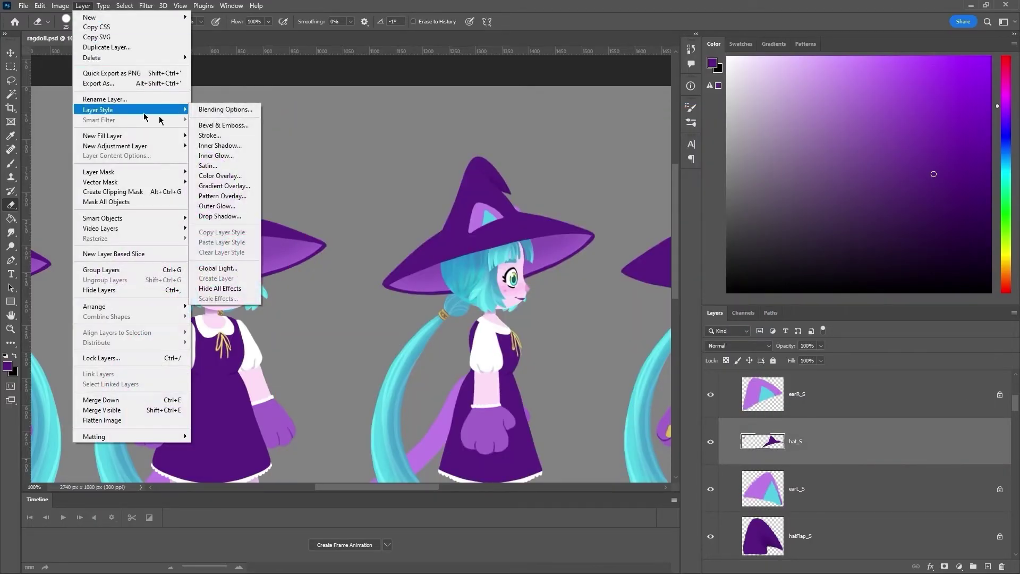
left_click(229, 137)
left_click(951, 243)
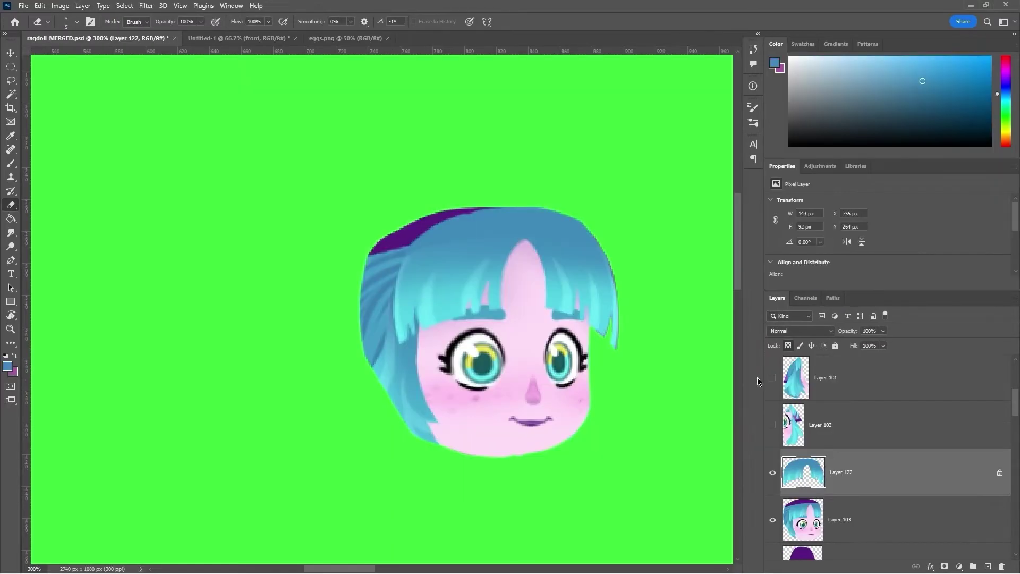
Adjust the separated bangs on Layer 122 with Free Transform.
key("ctrl+t")
mouse_move(709, 368)
left_mouse_down()
mouse_move(677, 352)
mouse_move(681, 321)
mouse_move(649, 416)
mouse_move(620, 386)
mouse_move(630, 353)
mouse_move(616, 345)
mouse_move(622, 323)
mouse_move(625, 380)
left_mouse_up()
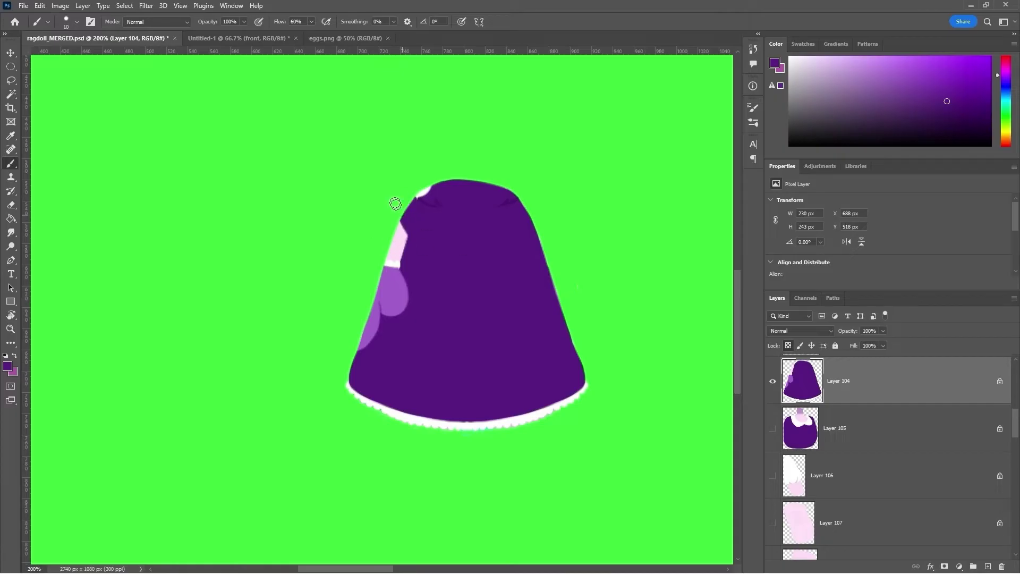
Paint over the sleeve remnant on the skirt in dark purple and the hat remnant on the head in sampled hair blue.
mouse_move(395, 204)
left_mouse_down()
mouse_move(381, 288)
mouse_move(353, 354)
mouse_move(426, 190)
left_mouse_up()
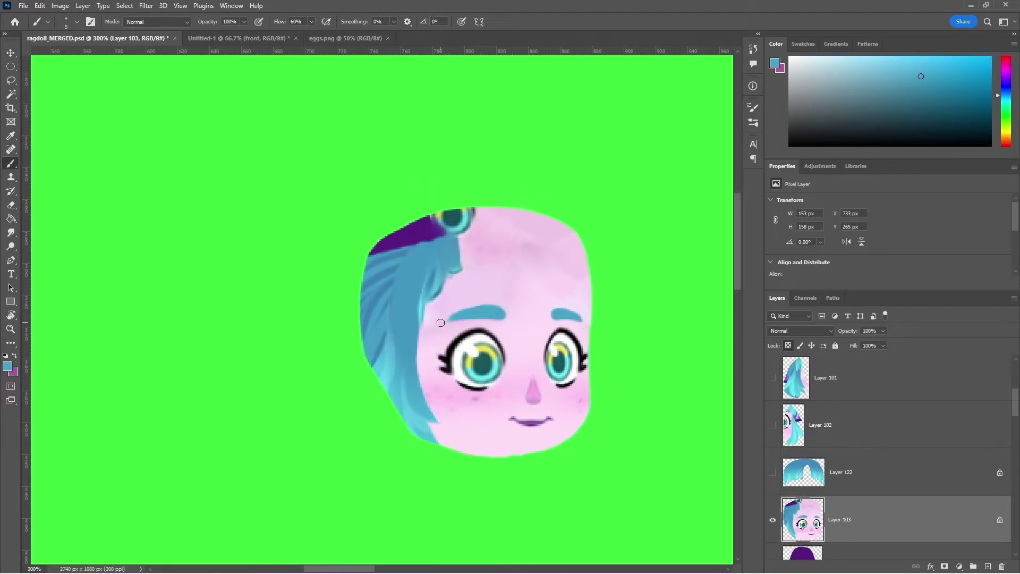
left_click(772, 473)
left_click(392, 253, "alt")
mouse_move(392, 253)
left_mouse_down()
mouse_move(416, 241)
mouse_move(412, 217)
left_mouse_up()
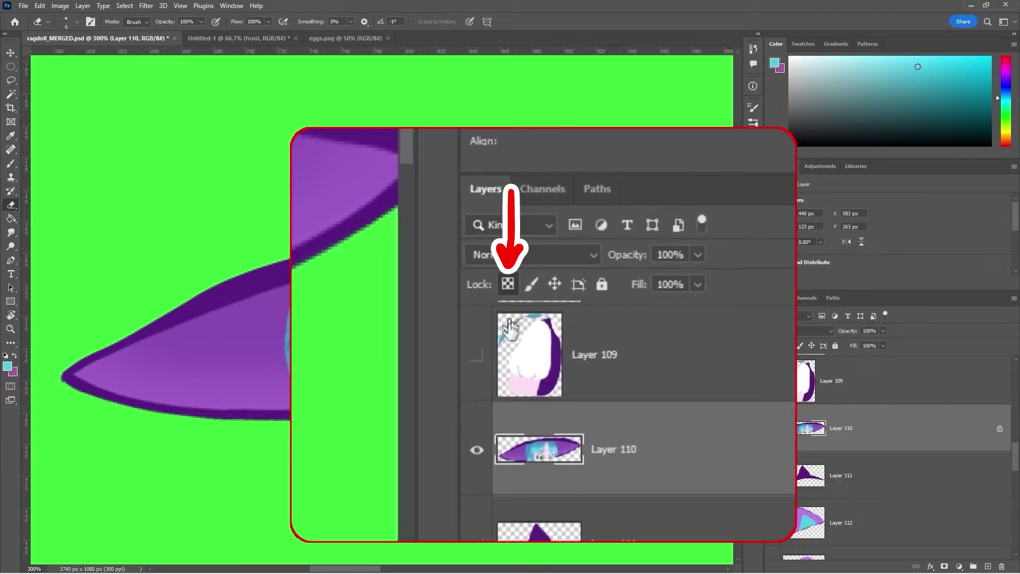
Lock the transparent pixels of Layer 110 and lasso the hair and face area inside the hat brim.
left_click(507, 284)
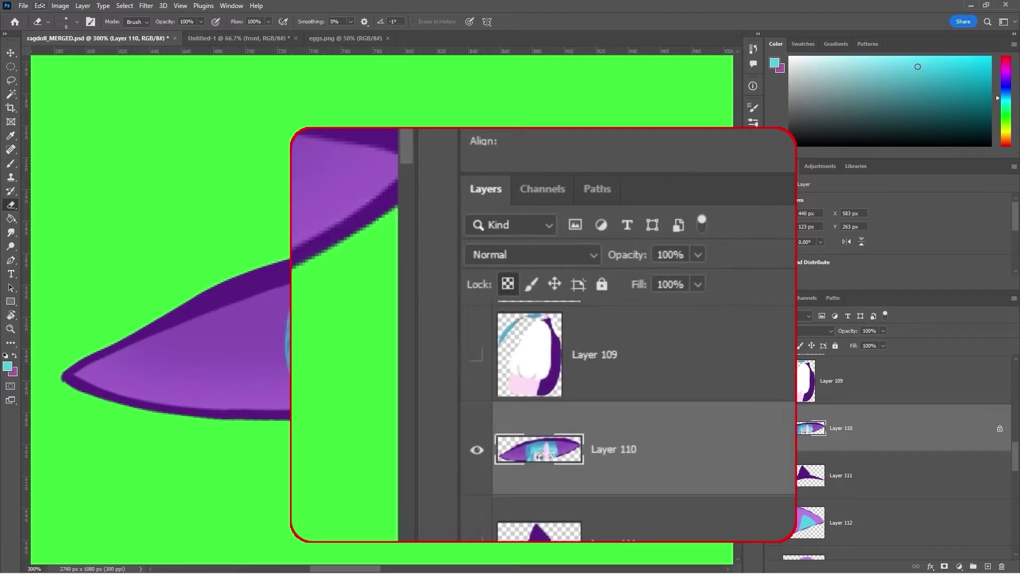
key("l")
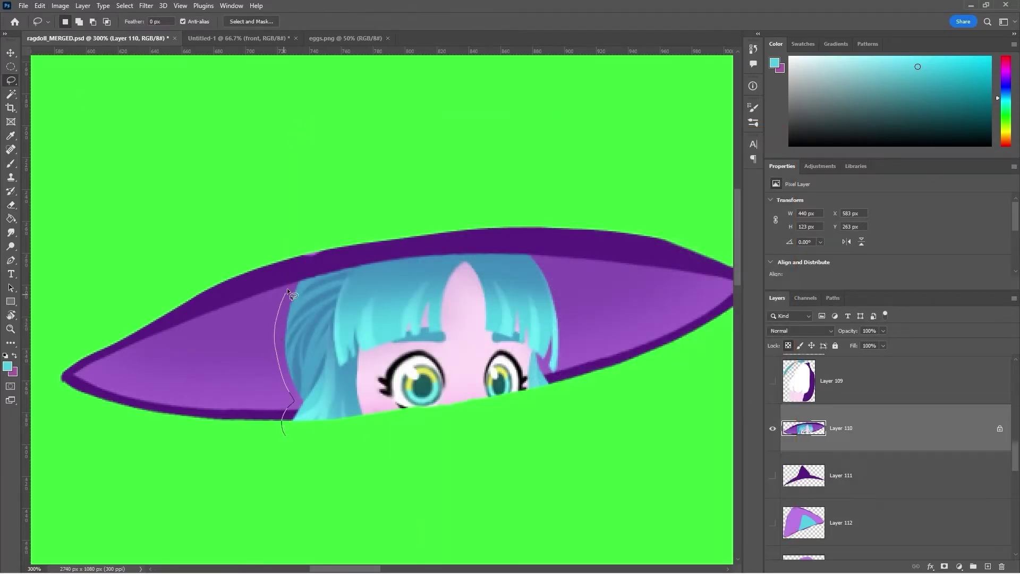
left_click_drag(564, 383, 285, 433)
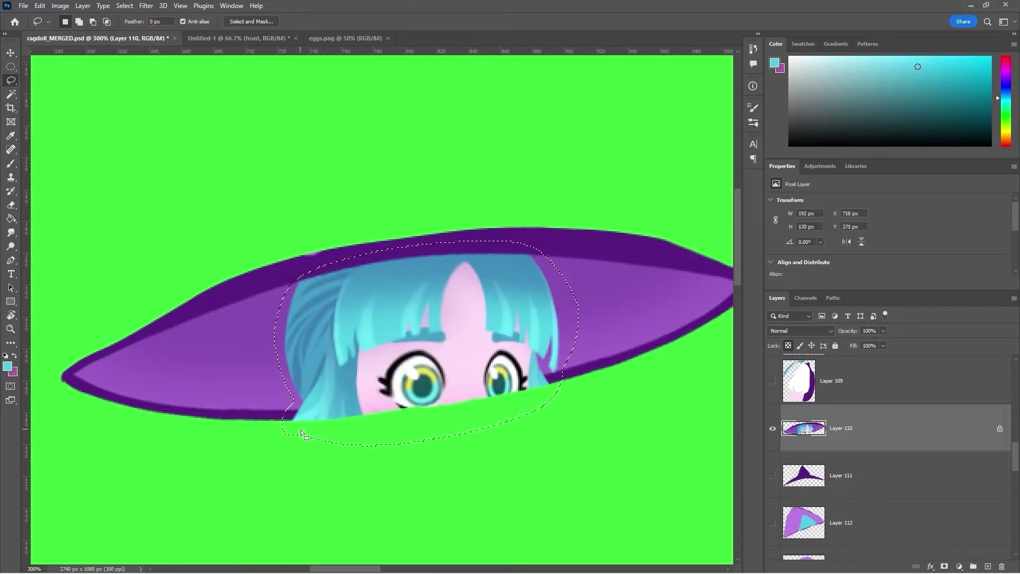
Replace the lassoed hair and face area on Layer 110 with a Content-Aware fill and deselect.
left_click(40, 6)
left_click(47, 171)
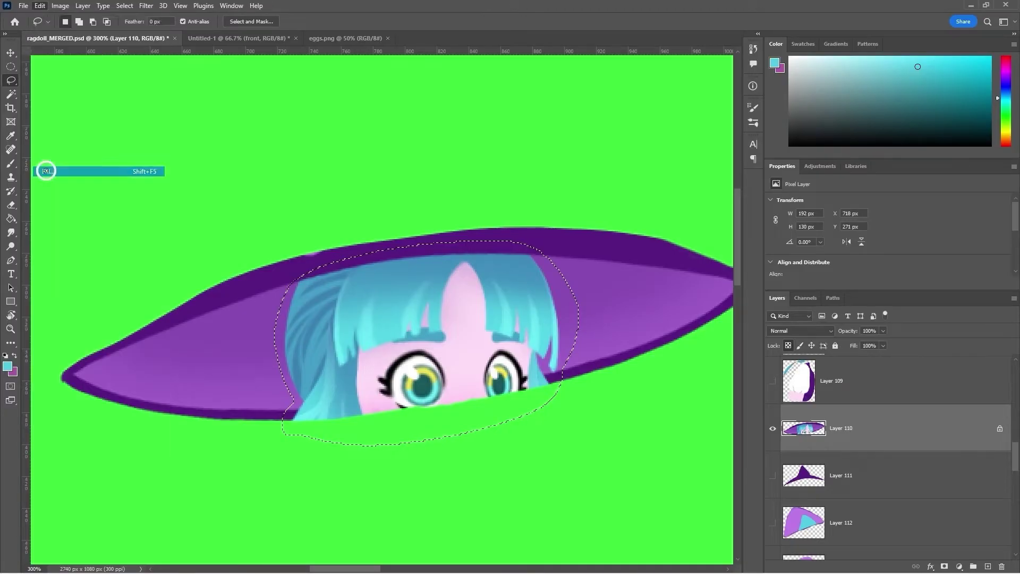
left_click(627, 210)
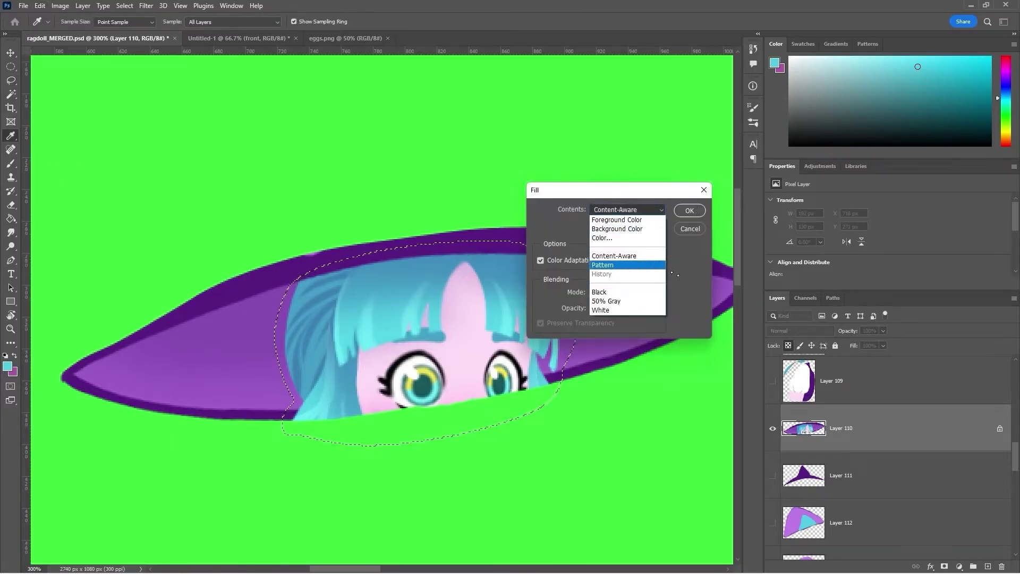
left_click(617, 258)
left_click(690, 211)
key("l")
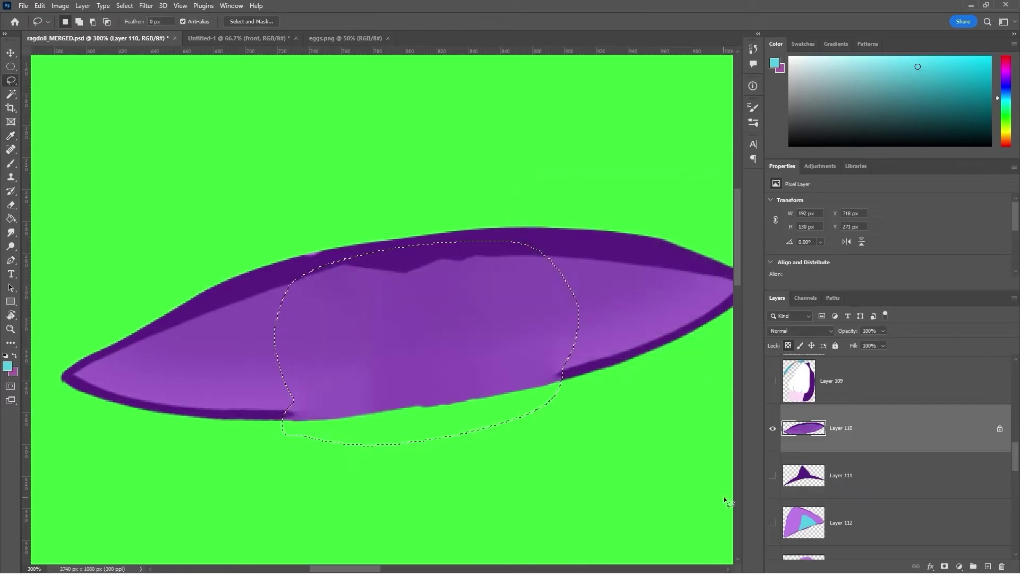
key("ctrl+d")
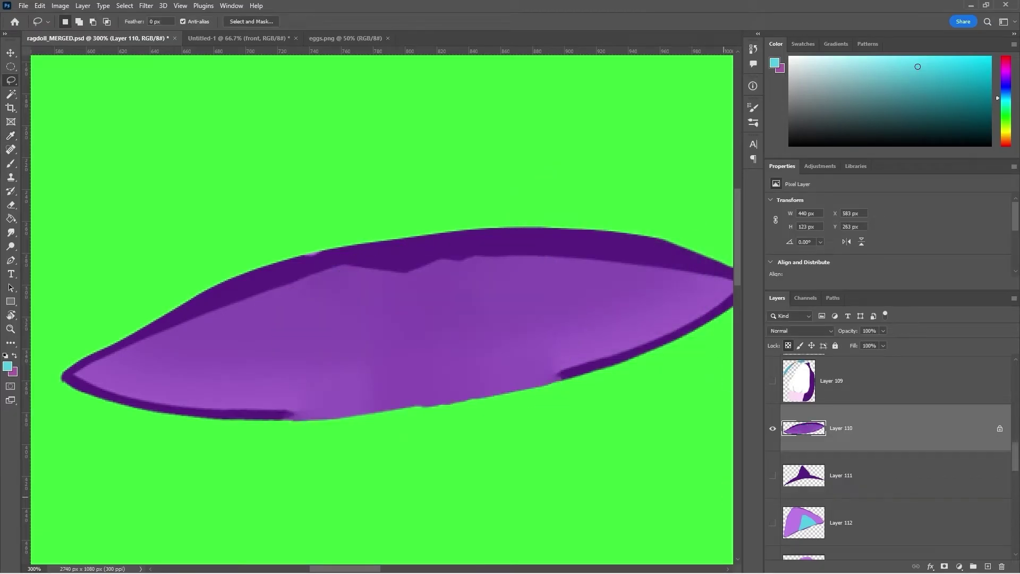
Sample the hat brim's inner purple and paint over the jagged lower edge of the dark upper band with the brush.
key("i")
left_click(401, 311)
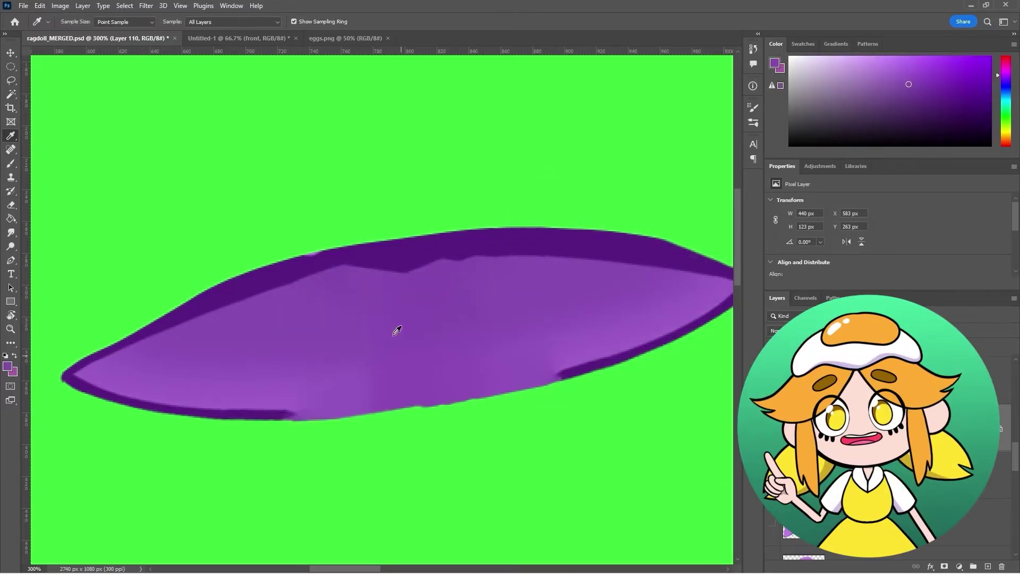
key("b")
left_click_drag(415, 260, 348, 275)
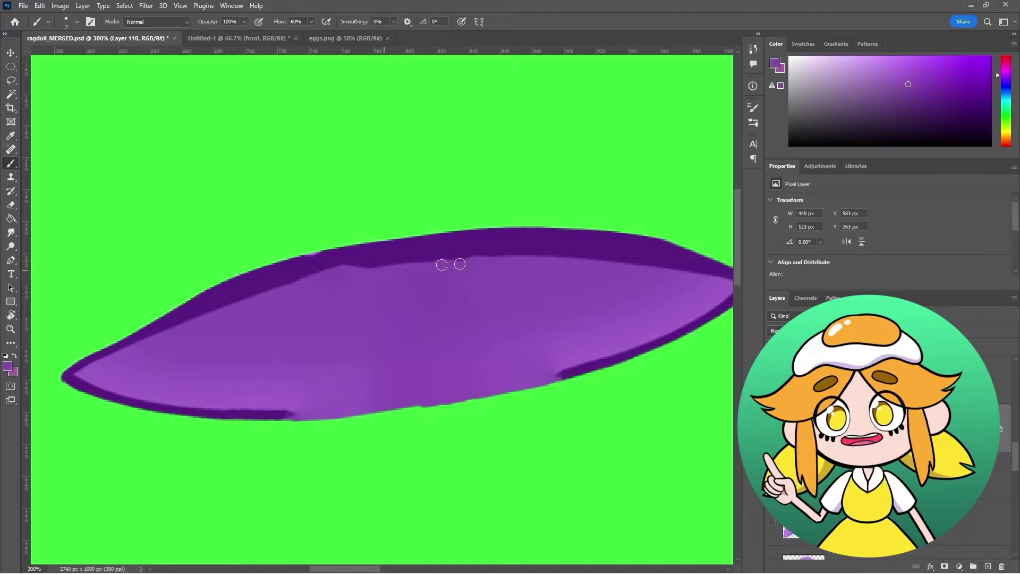
mouse_move(446, 264)
left_mouse_down()
mouse_move(493, 260)
mouse_move(404, 262)
mouse_move(347, 280)
mouse_move(494, 259)
left_mouse_up()
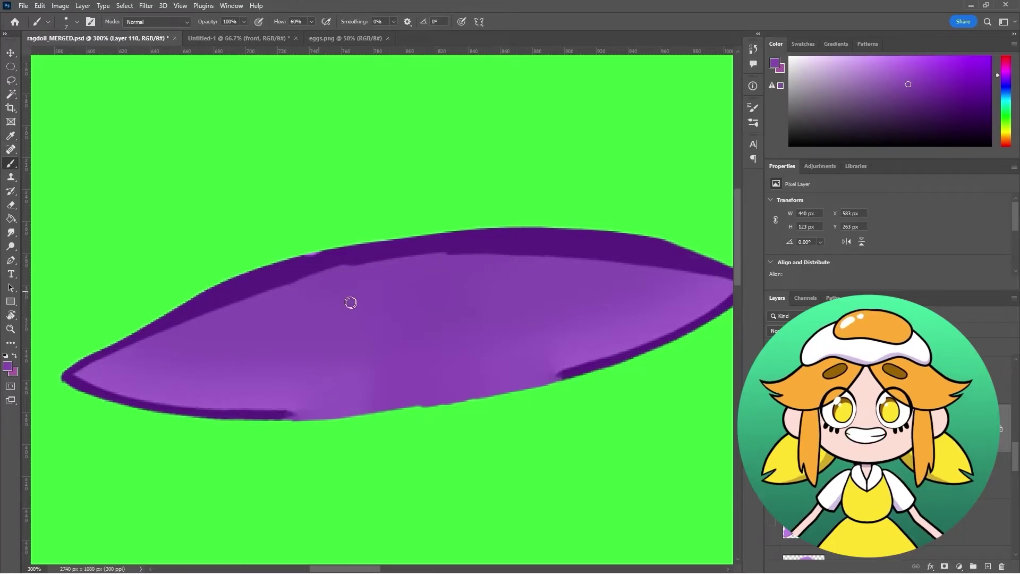
key("bracketright")
key("bracketright")
key("bracketright")
key("bracketright")
key("bracketright")
key("bracketright")
mouse_move(410, 249)
left_mouse_down()
mouse_move(266, 278)
mouse_move(167, 314)
mouse_move(126, 342)
left_mouse_up()
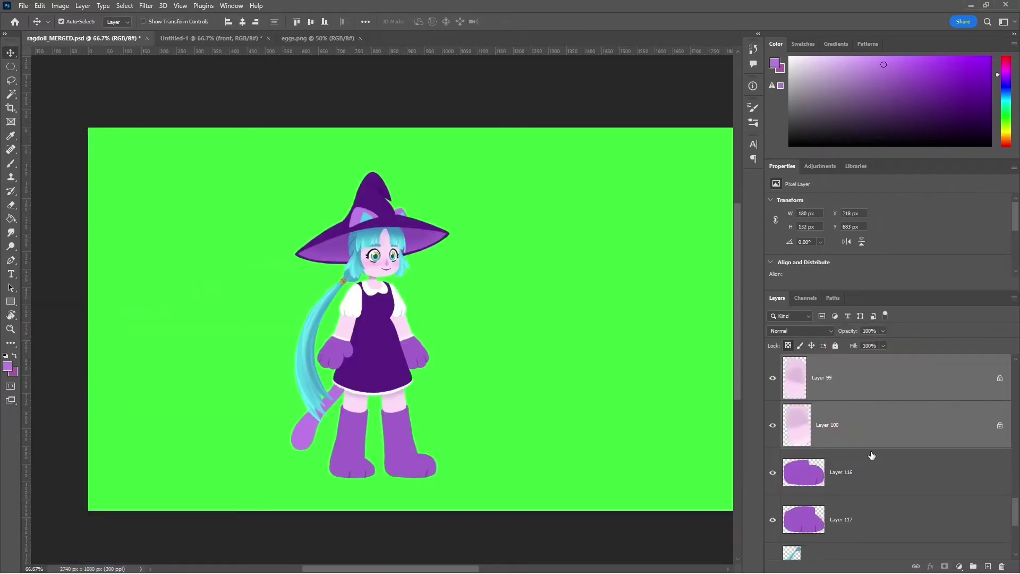
Compare the separated three-quarter figure with the ORIGINAL layer and move the neck bow, Layer 115, up the stack to directly above Layer 105.
scroll(872, 455, "up", 10)
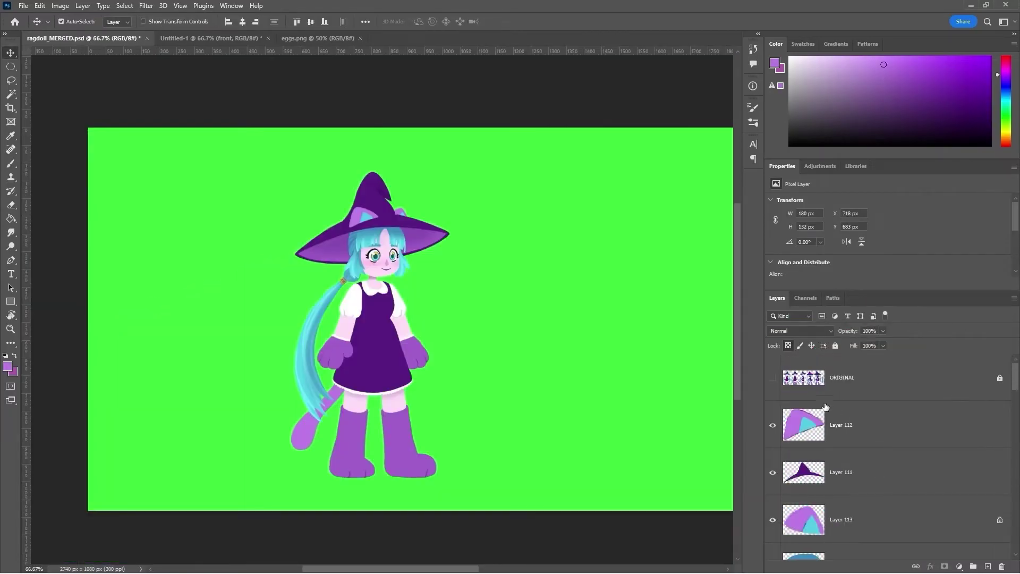
left_click(772, 377)
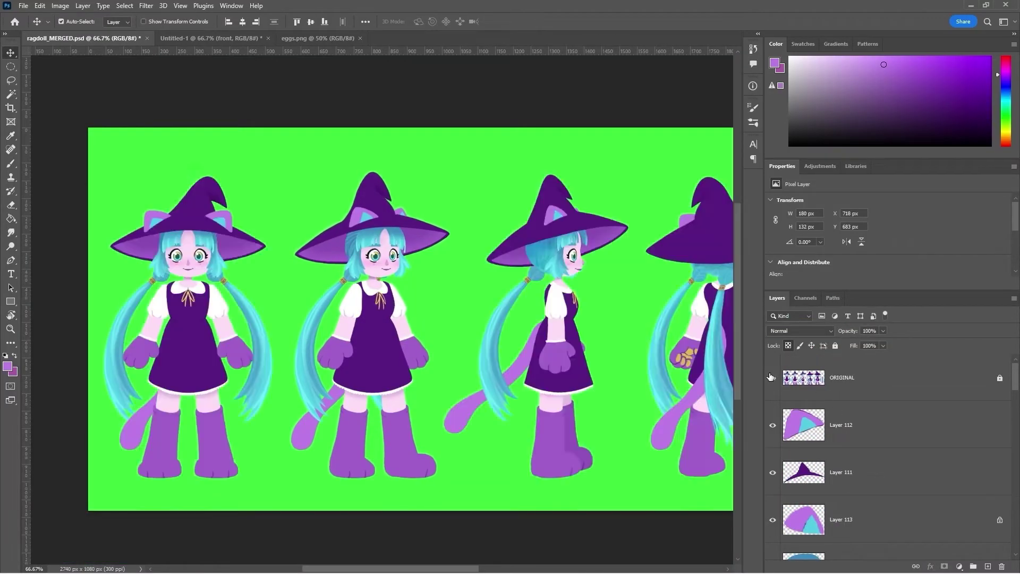
left_click(772, 377)
scroll(874, 467, "down", 10)
left_click_drag(875, 467, 847, 351)
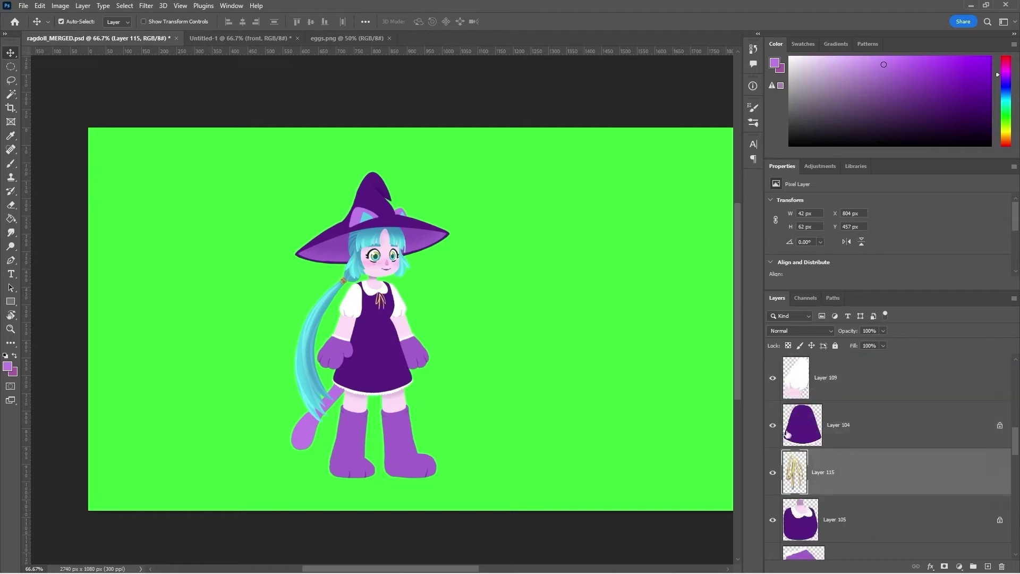
Show the ORIGINAL layer and lasso the dark side hair beside the three-quarter figure's bangs under the hat brim.
scroll(872, 452, "up", 10)
left_click(773, 378)
left_click(773, 379)
left_click(773, 378)
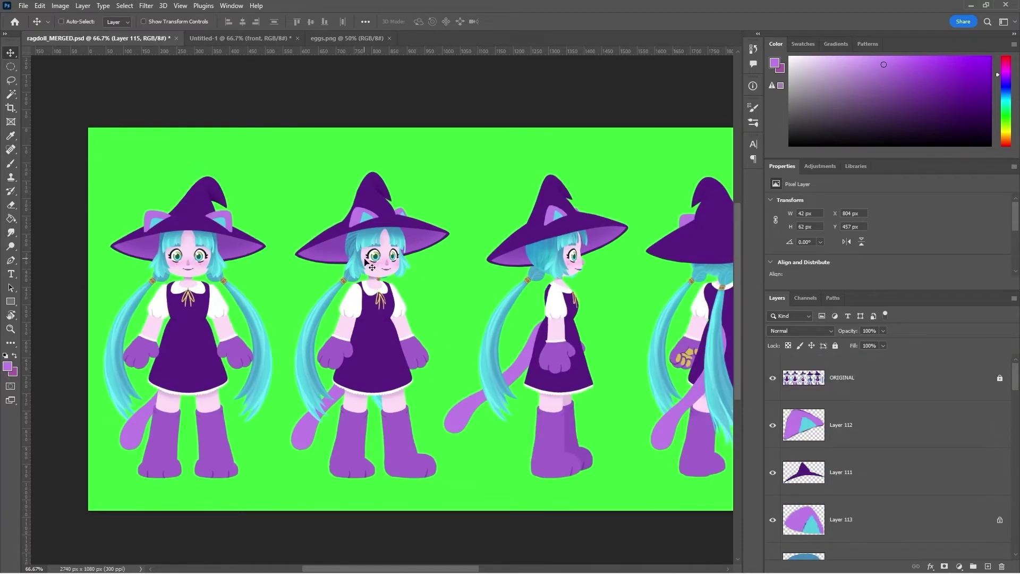
scroll(371, 267, "up", 3)
key("l")
left_click_drag(370, 314, 427, 340)
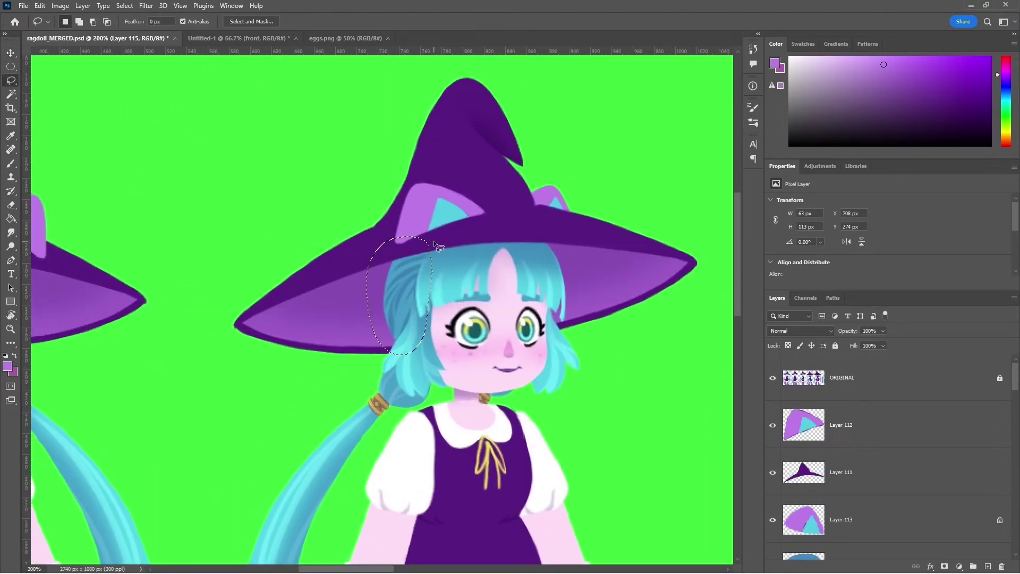
left_click_drag(389, 245, 384, 271)
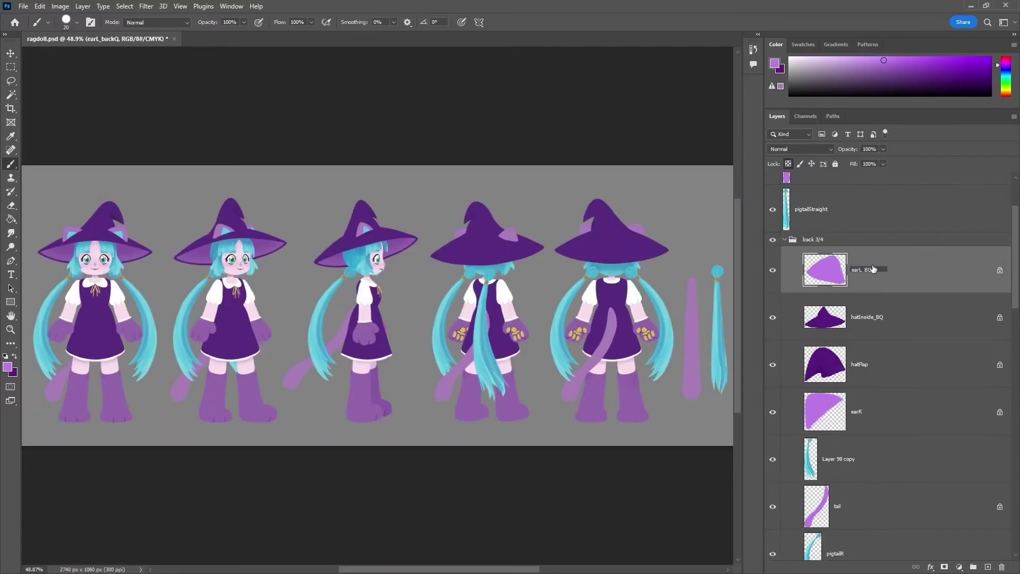
Rename layers in the back 3/4 group to earL_BQ, hatFlap_BQ and earR_BQ, and Layer 98 copy to pigtail_BQ.
key("Return")
double_click(859, 364)
key("End")
type("_BQ")
key("Tab")
key("End")
type("_BQ")
key("Tab")
key("End")
type("_BQ")
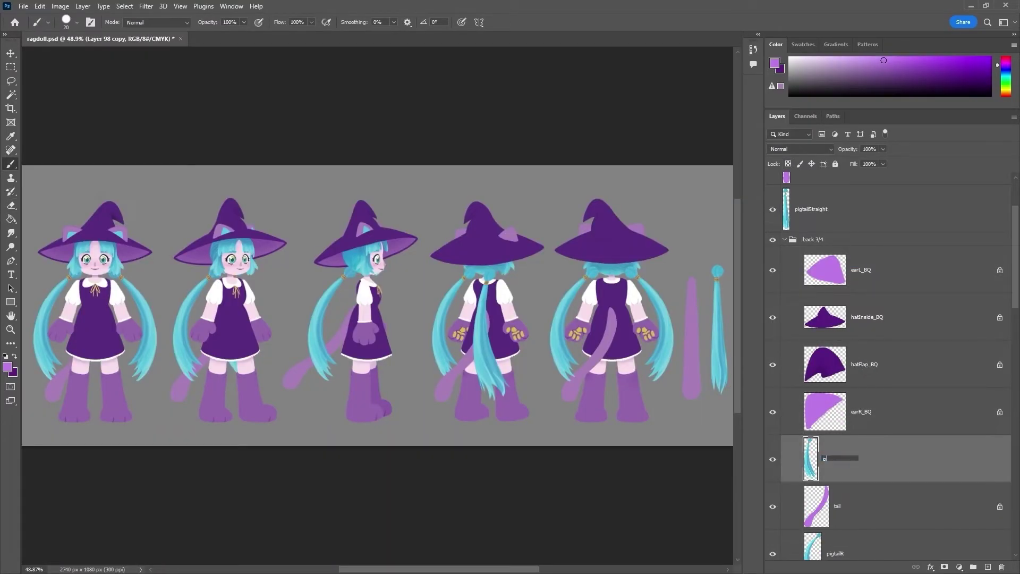
type("pigtail_BQ")
key("Return")
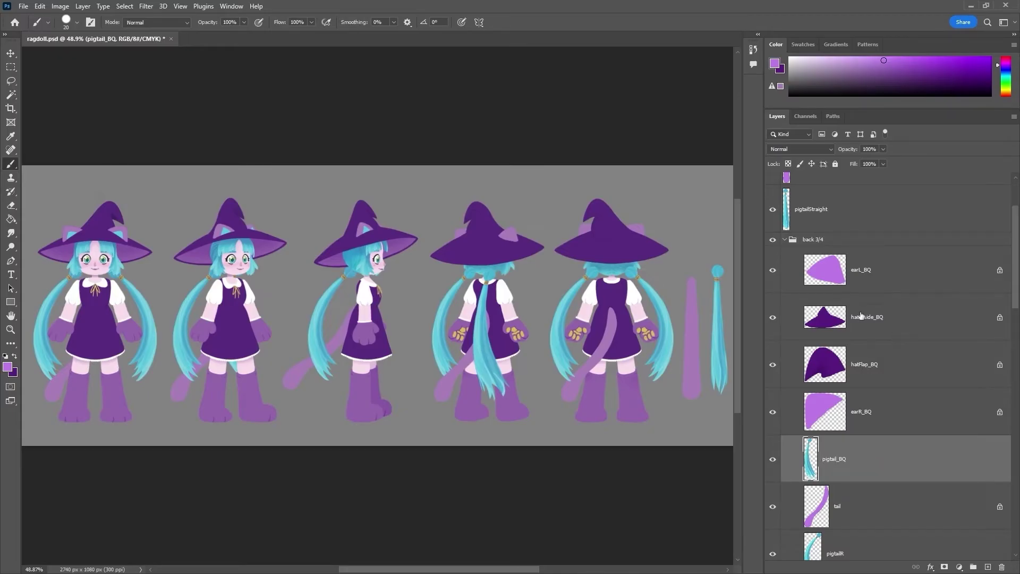
Rename the tail and right pigtail layers to tail_BQ and pigtailR_BQ, and the bangs copy layer to hair_BQ.
scroll(845, 331, "down", 2)
double_click(837, 412)
key("End")
type("_BQ")
key("Tab")
key("End")
type("_BQ")
key("Tab")
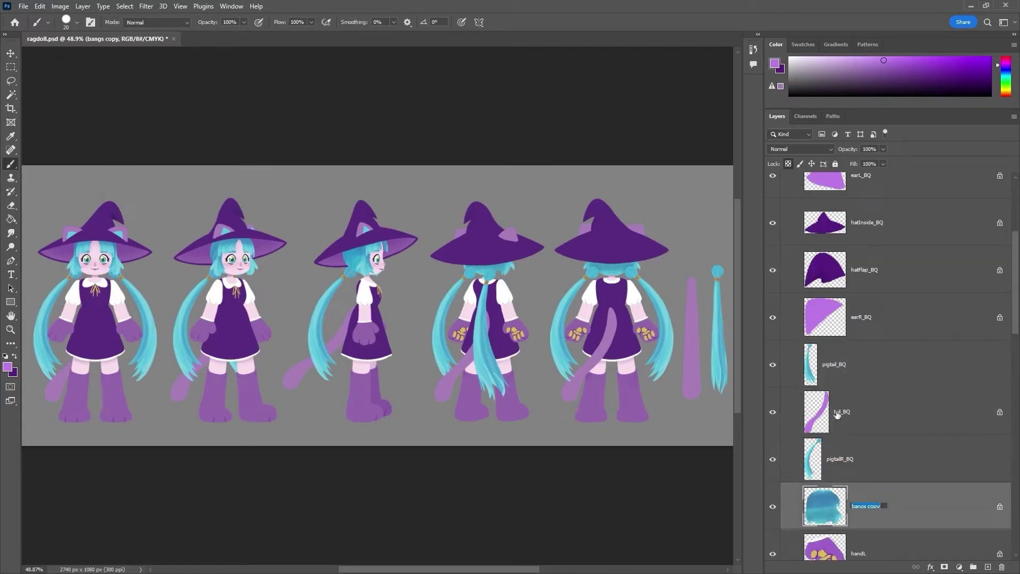
type("hair_BQ")
Add the _BQ suffix to the handL, lowarmL and upperarmL layers and enter "shirt" as the following layer's name.
key("Tab")
type("_BQ")
key("Tab")
key("End")
type("_BQ")
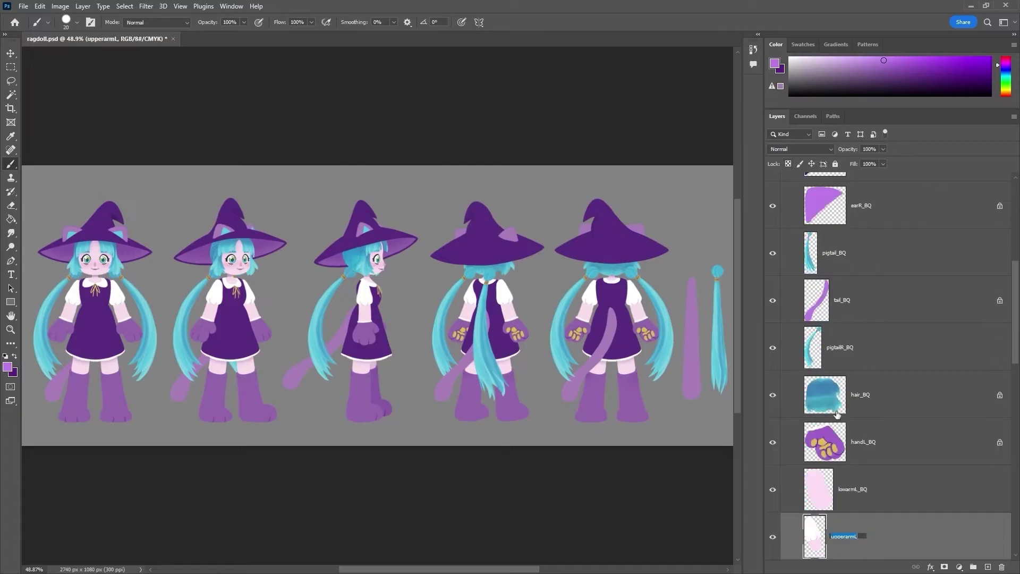
key("Tab")
key("End")
type("_BQ")
key("Tab")
type("shirt")
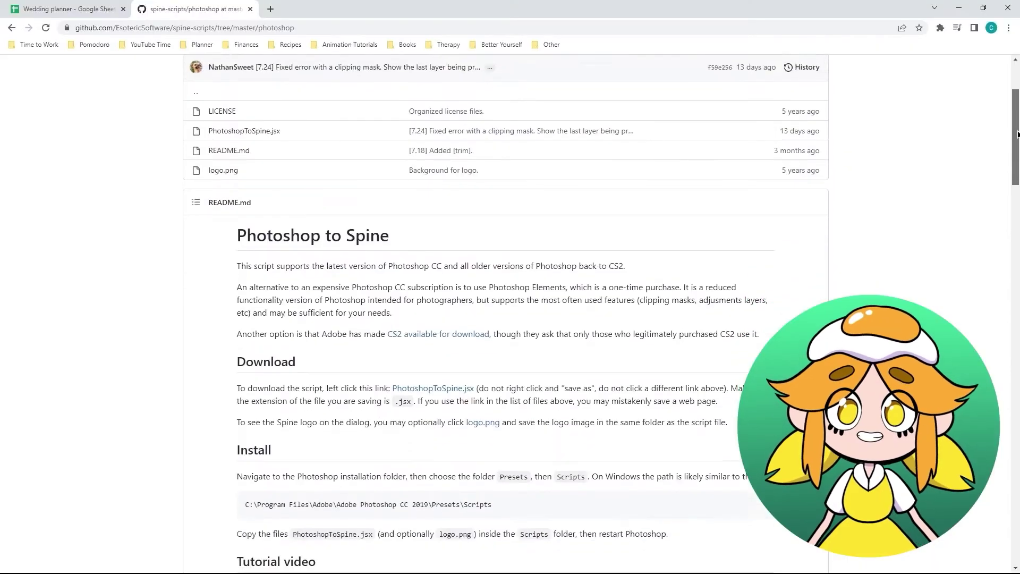
Switch to the Photoshop to Spine GitHub page in the browser and locate the PhotoshopToSpine.jsx download link in the README.
scroll(394, 287, "down", 3)
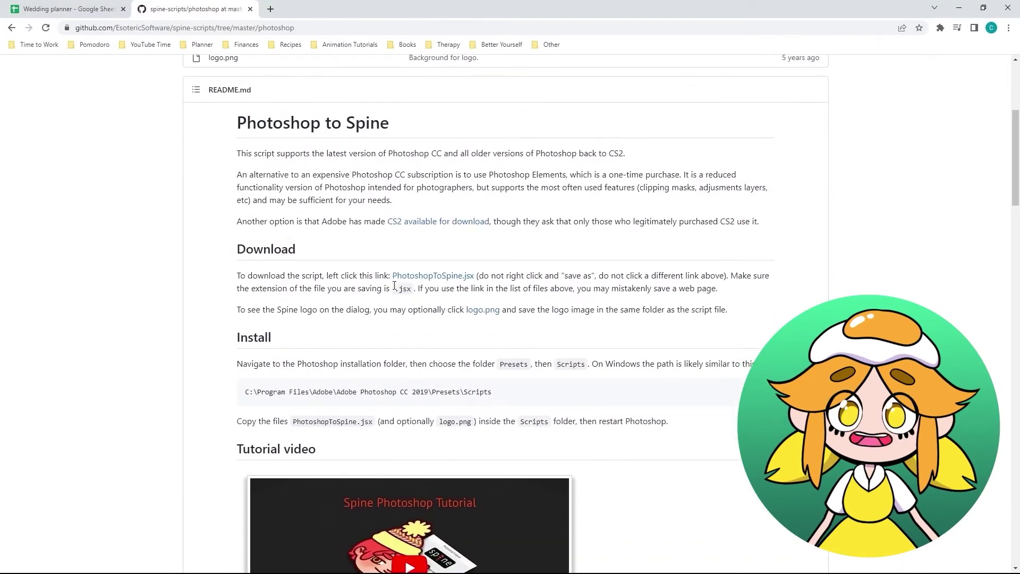
left_click_drag(391, 276, 481, 276)
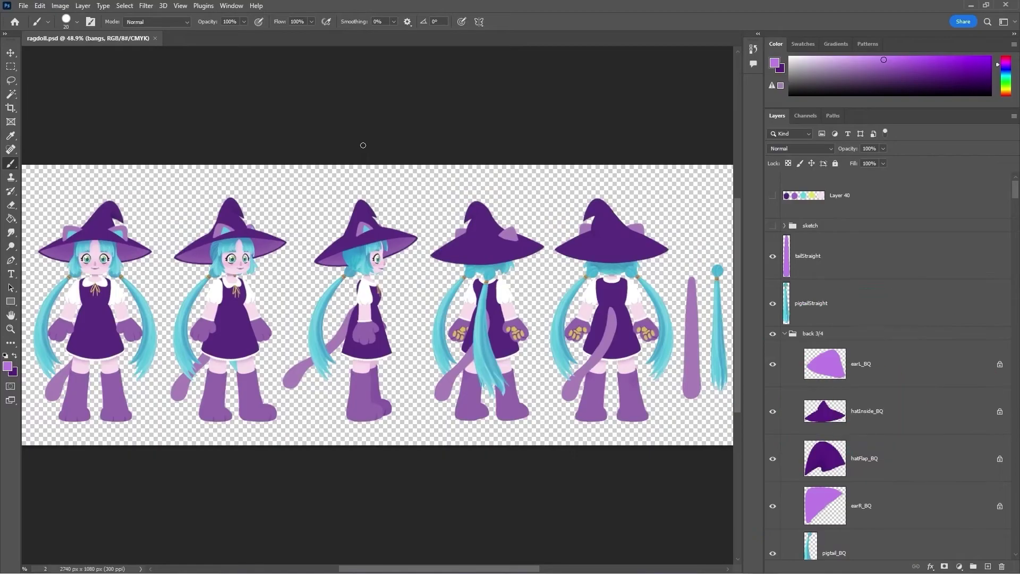
Switch to Photoshop, load the PhotoshopToSpine script from the tutorials folder and set its export to ignore hidden layers.
left_click(24, 6)
mouse_move(114, 263)
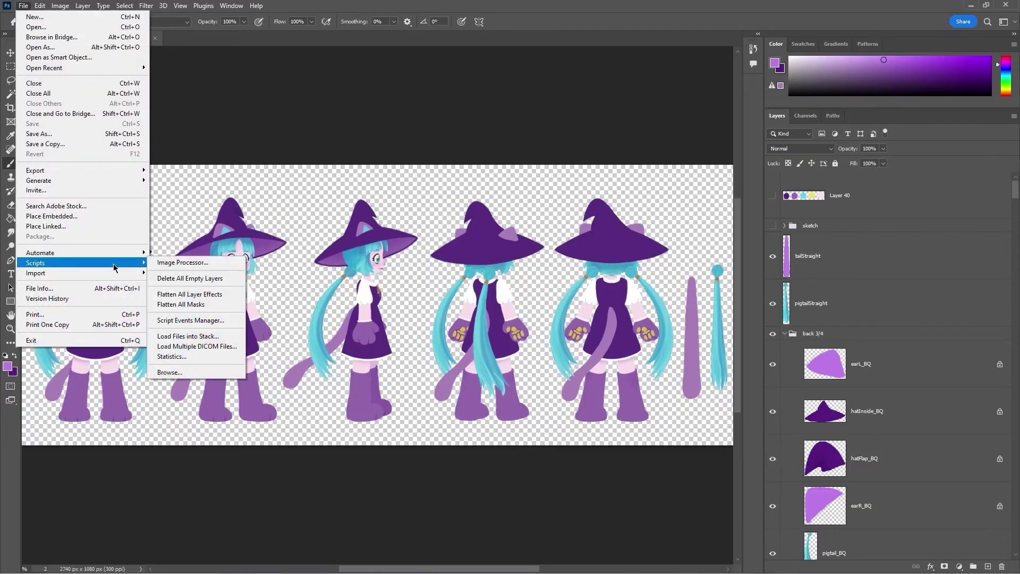
left_click(170, 374)
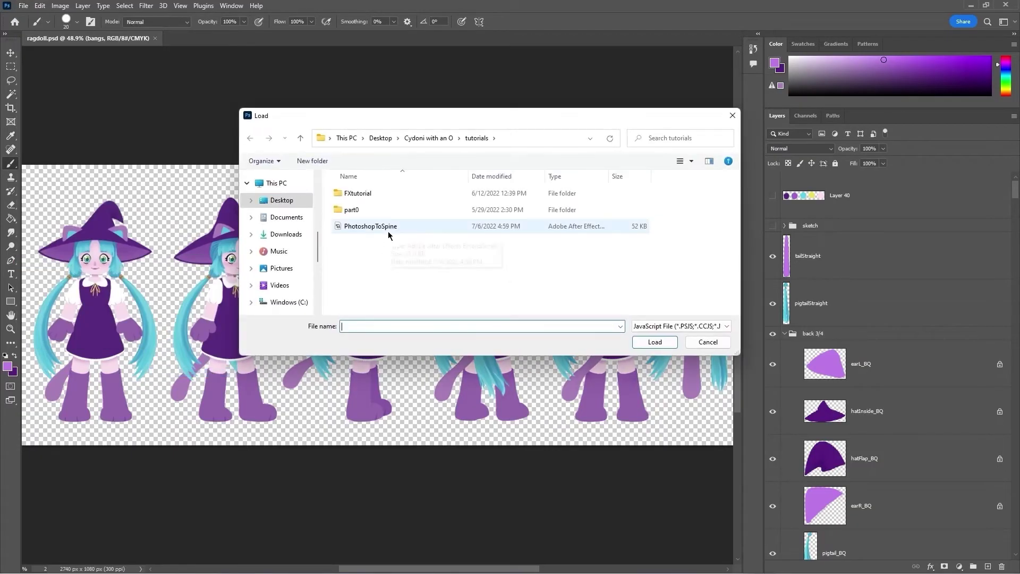
double_click(389, 233)
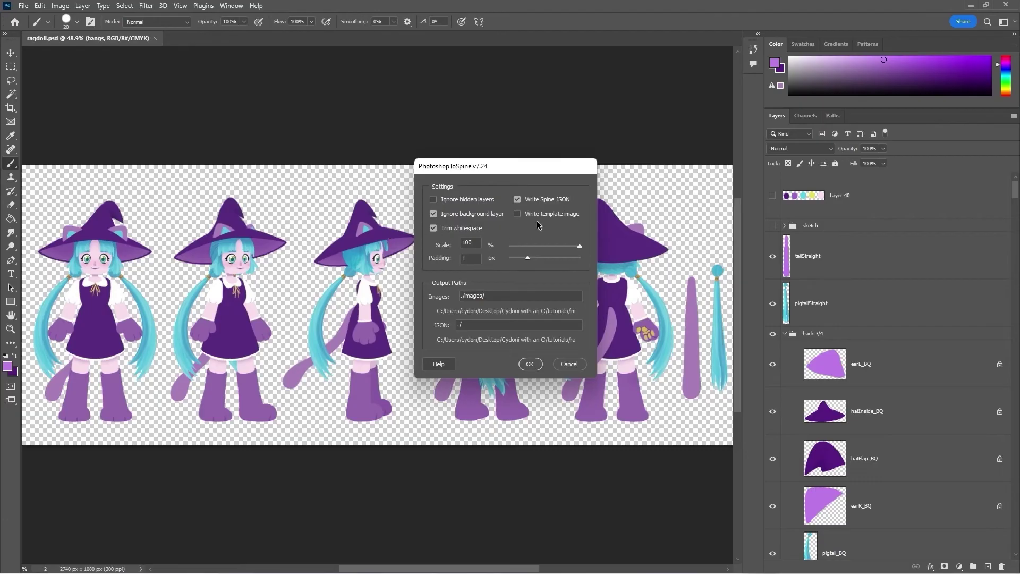
left_click(434, 200)
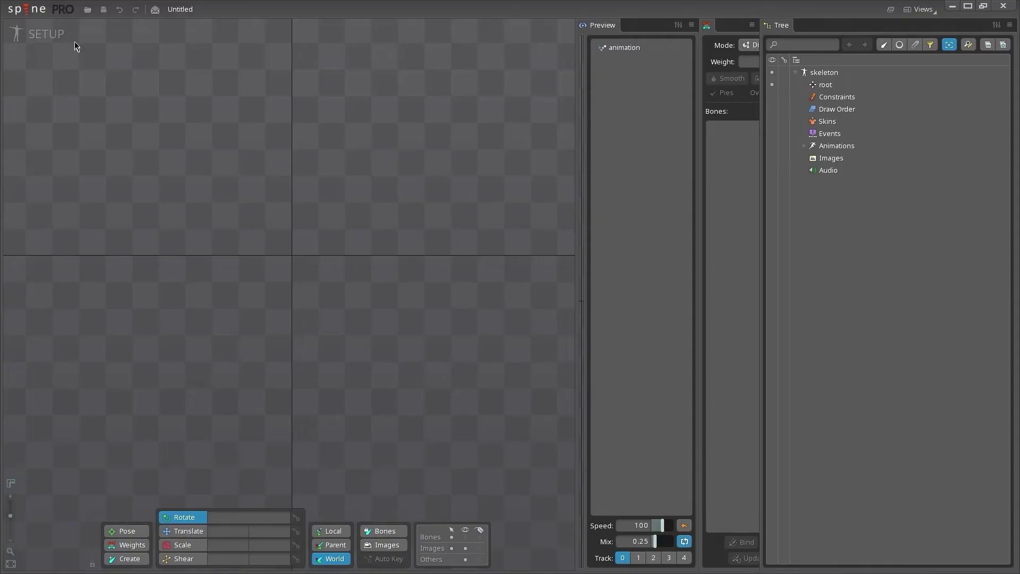
Switch to Spine and import the exported ragdoll JSON data as a new project at scale 1, discarding the untitled project's changes.
left_click(23, 9)
left_click(42, 133)
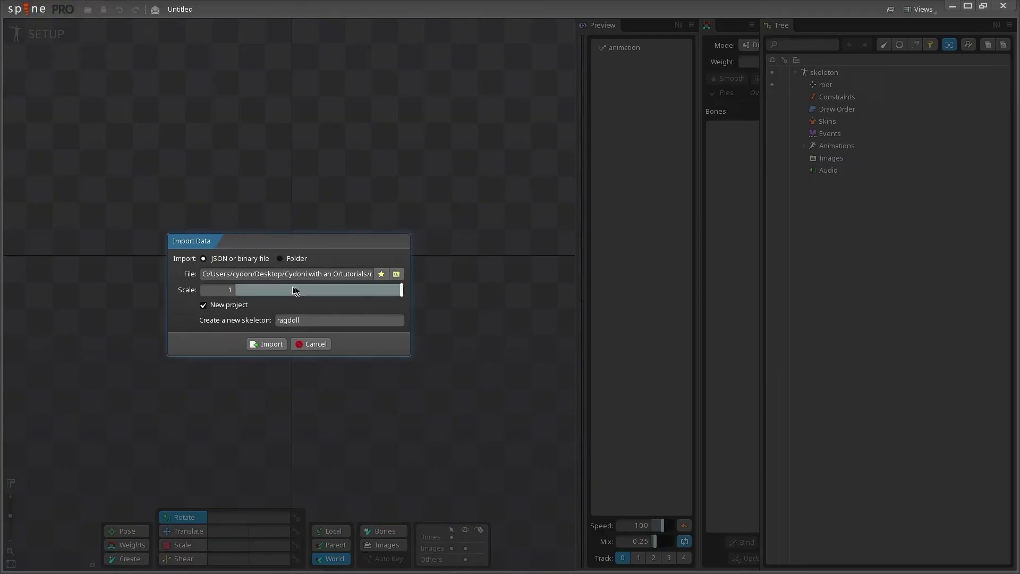
left_click(397, 274)
left_click(471, 318)
left_click(830, 461)
left_click(260, 344)
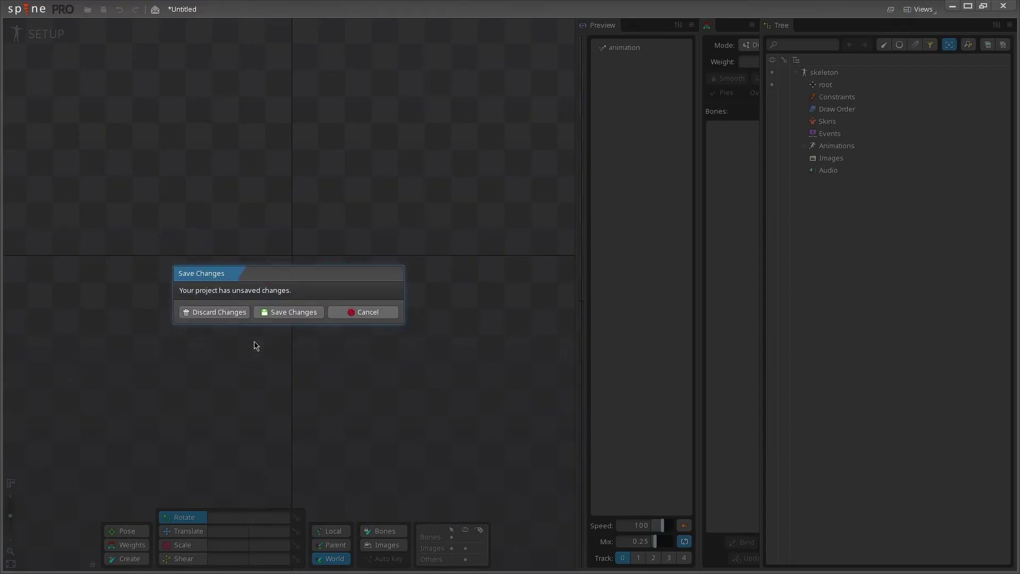
left_click(182, 317)
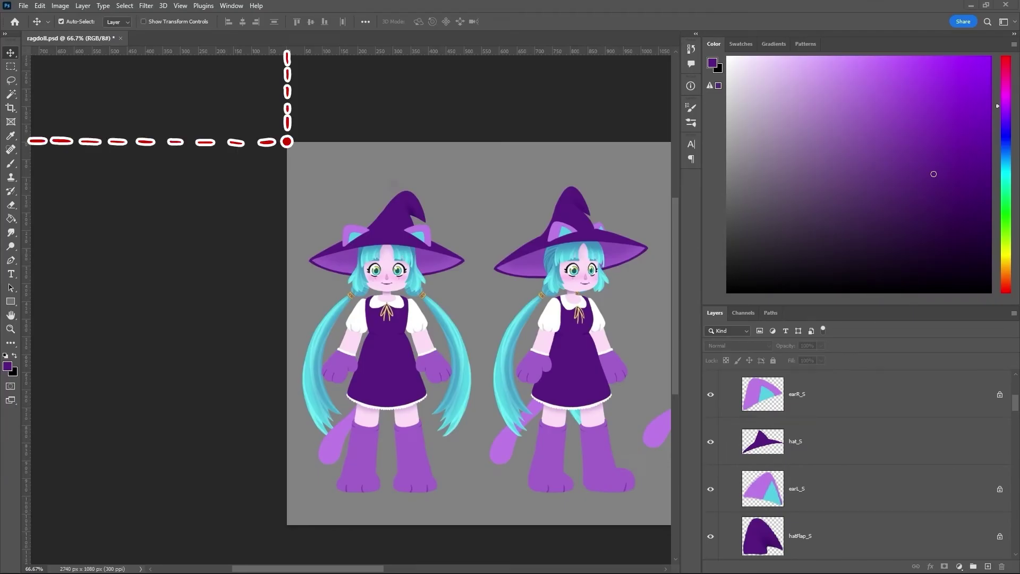
Switch to Photoshop and set the ruler origin between the feet of the front-view figure.
left_click(181, 6)
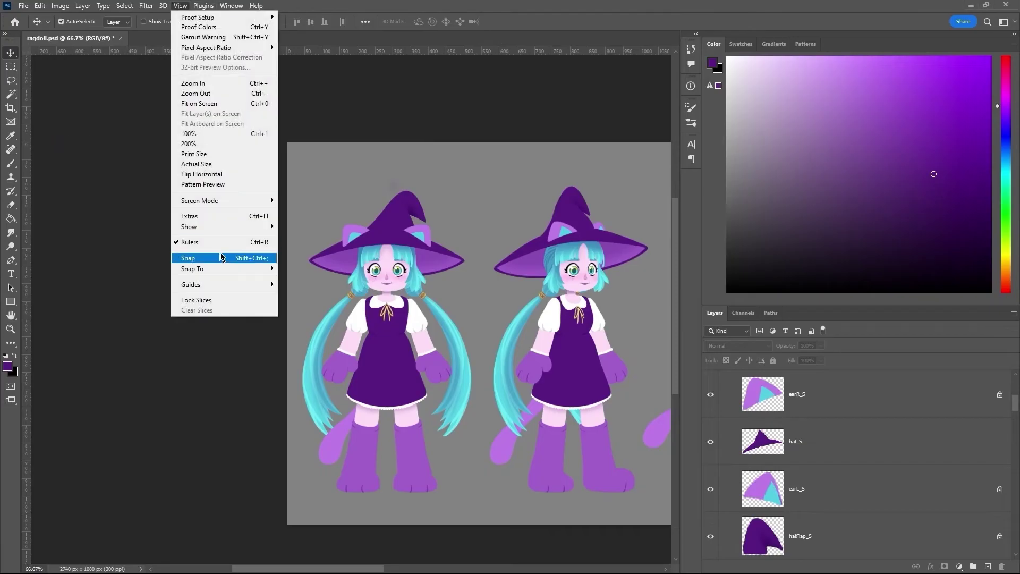
left_click(24, 63)
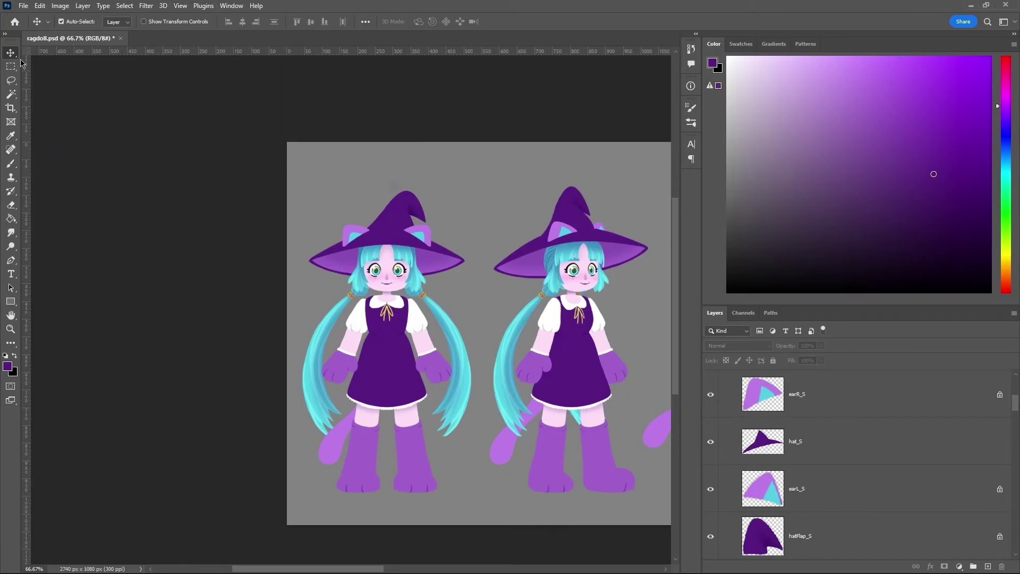
left_click_drag(24, 50, 388, 492)
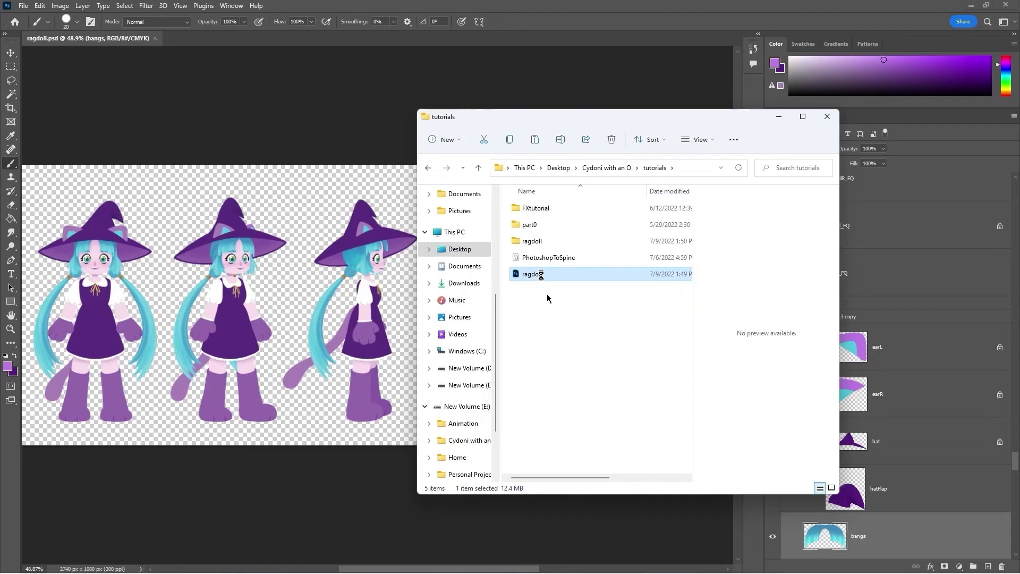
Paste the ragdoll Photoshop file from the tutorials folder into its ragdoll subfolder, alongside the exported images folder.
right_click(542, 275)
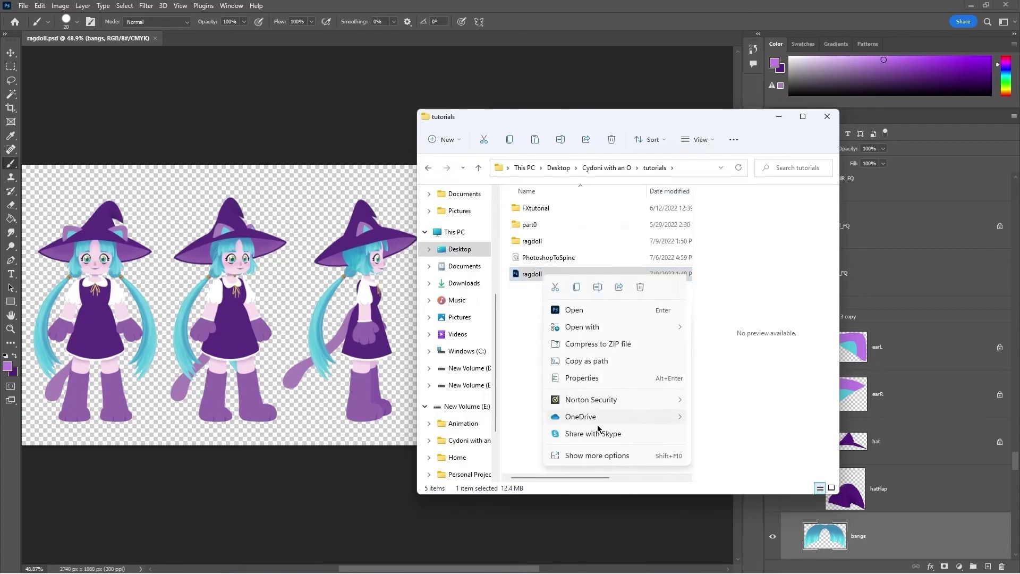
left_click(537, 317)
left_click(536, 276)
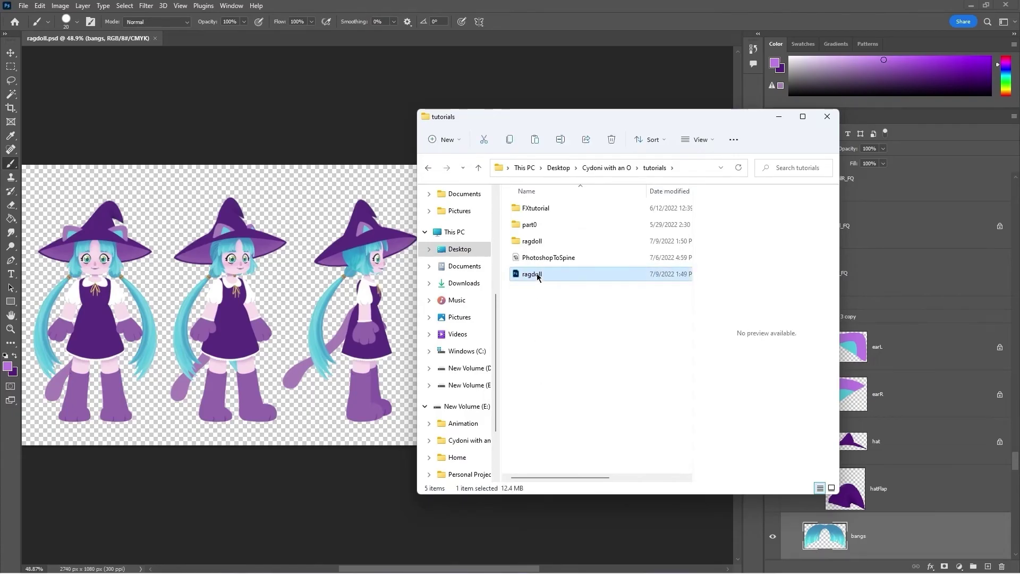
double_click(533, 242)
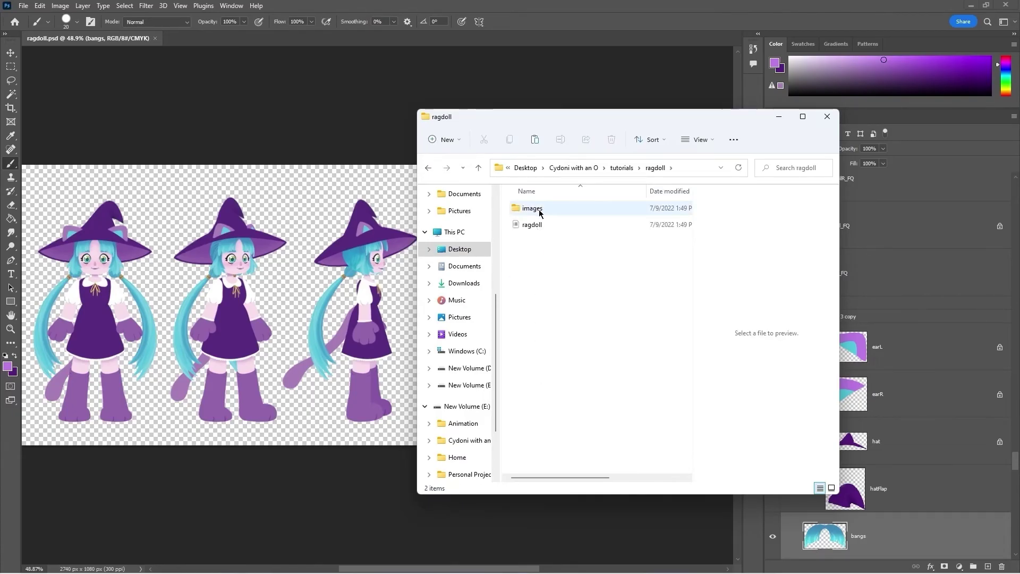
key("ctrl+v")
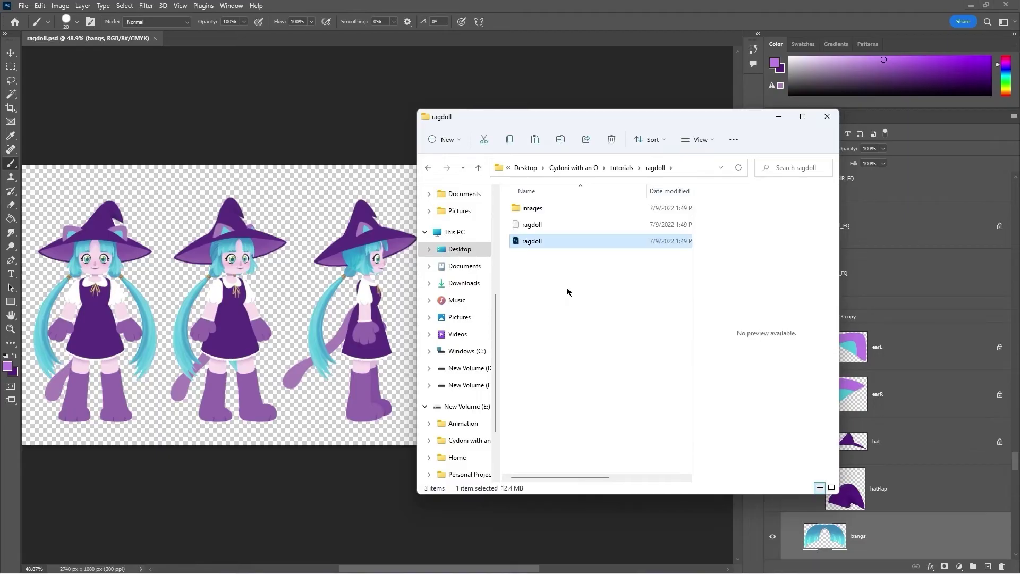
Try to export the ragdoll layers with PhotoshopToSpine at 100% scale and 1 px padding, and dismiss the script alert.
left_click(566, 288)
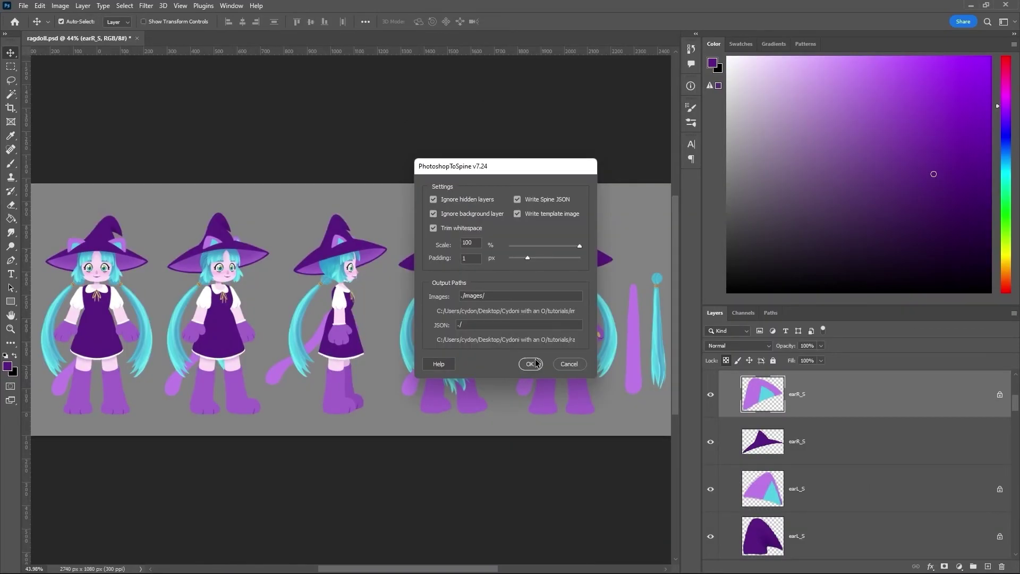
left_click(531, 364)
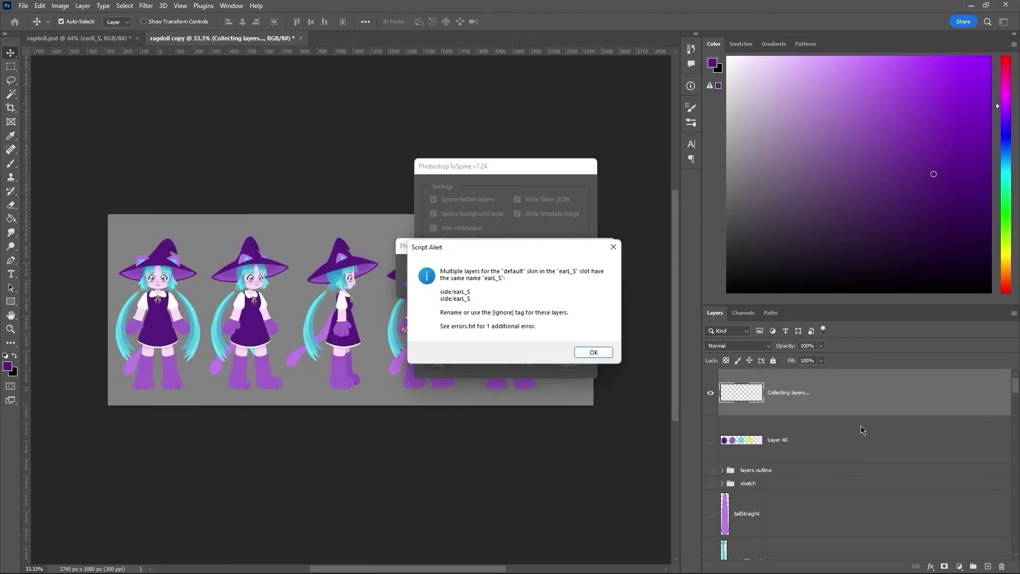
left_click(594, 353)
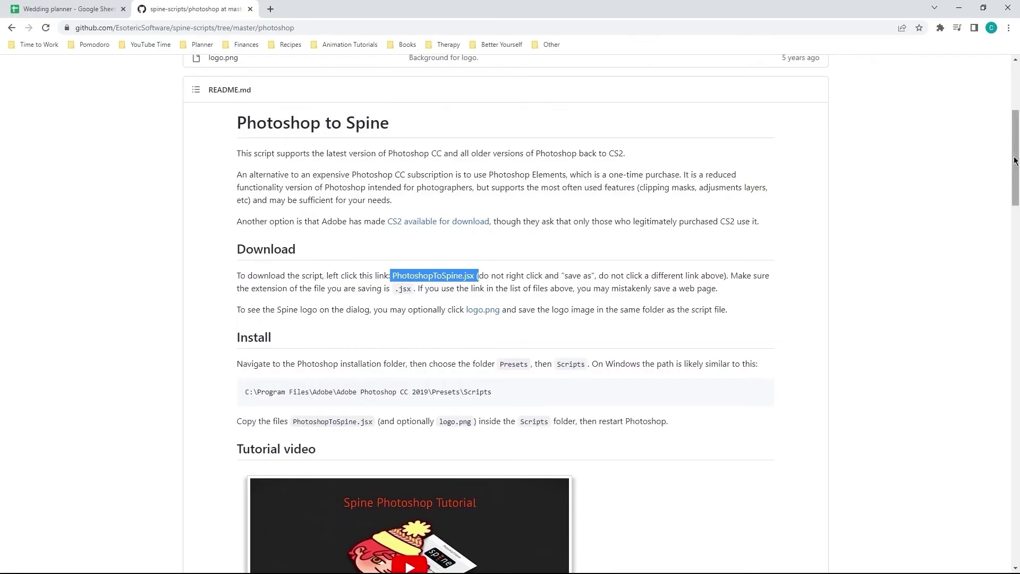
Read the PhotoshopToSpine documentation on GitHub, from usage and export settings through origin and layer tags.
scroll(1010, 220, "down", 6)
scroll(1010, 220, "down", 6)
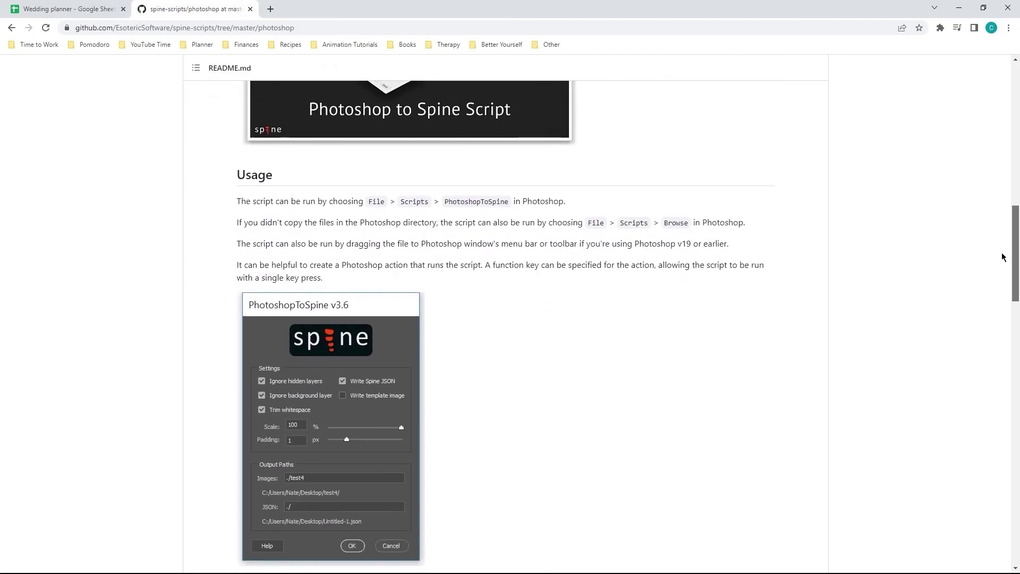
scroll(996, 283, "down", 4)
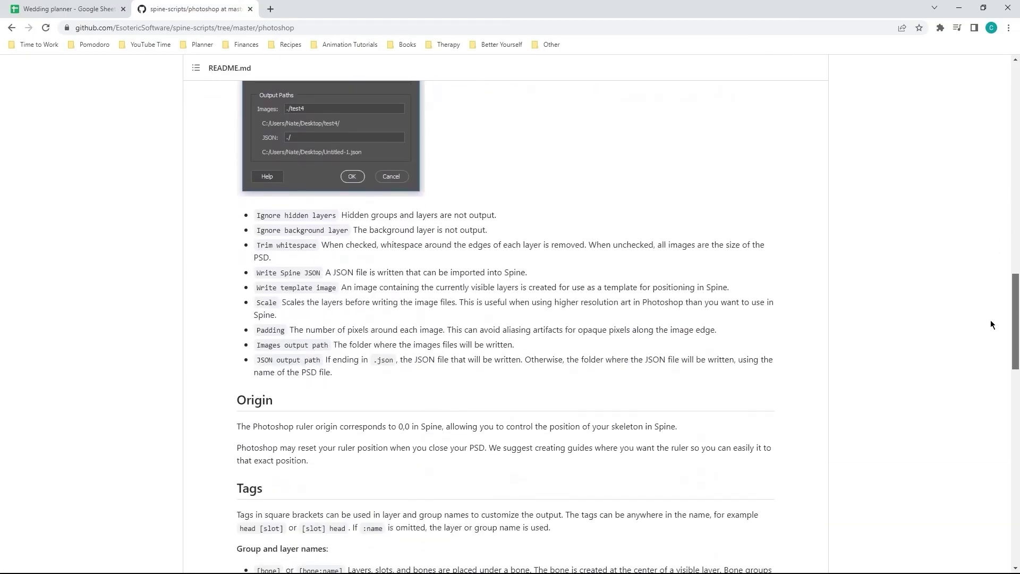
scroll(991, 321, "down", 6)
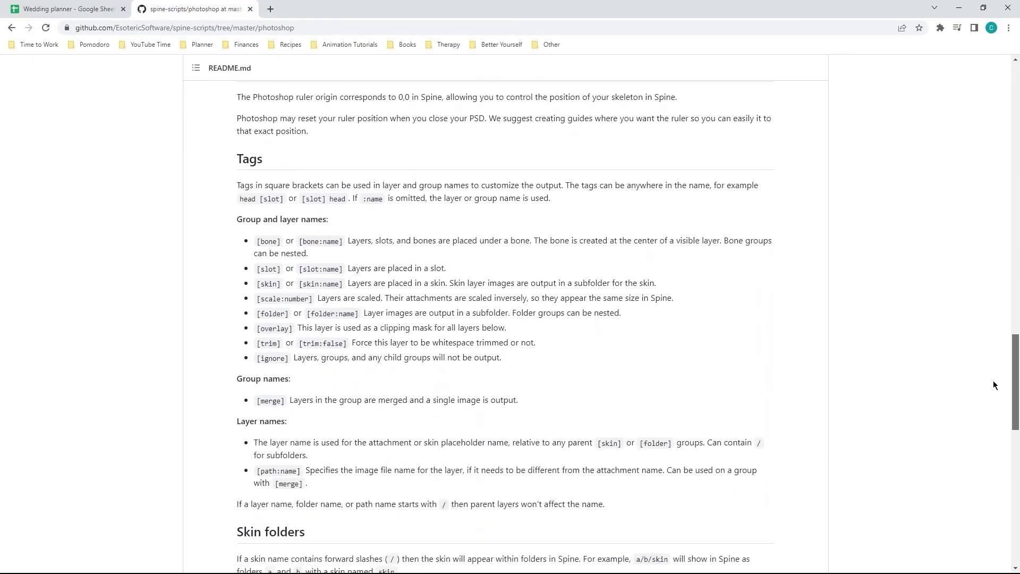
scroll(995, 385, "down", 7)
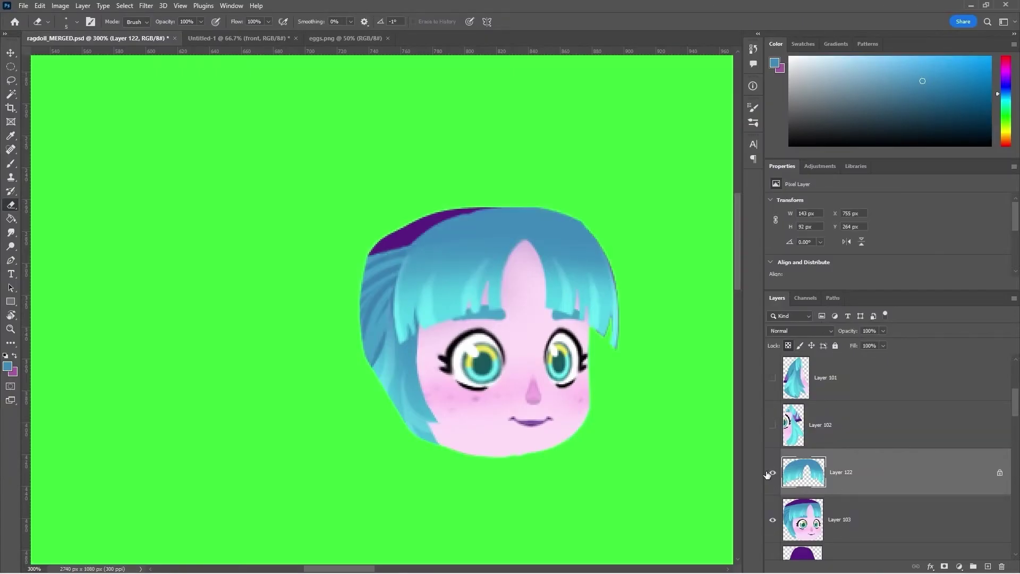
Hide Layer 122 and lasso the bangs on Layer 103, subtracting the excess along their lower edge from the selection.
mouse_move(441, 458)
left_mouse_down()
mouse_move(316, 312)
mouse_move(511, 297)
left_mouse_up()
left_click(39, 5)
left_click(64, 166)
left_click_drag(594, 329, 550, 313)
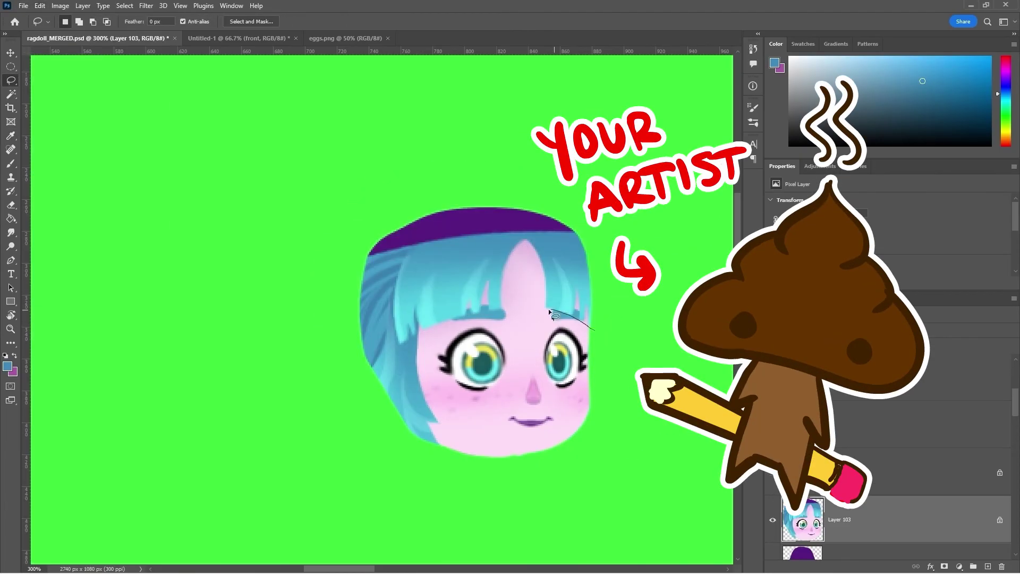
key("ctrl+shift+z")
key("ctrl+z")
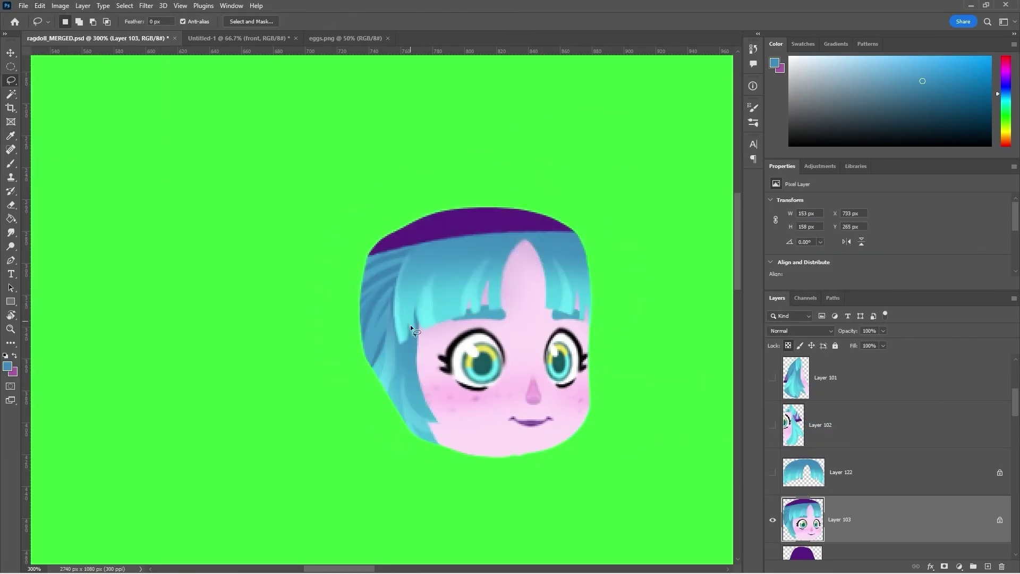
key("ctrl+shift+z")
left_click_drag(511, 301, 472, 310)
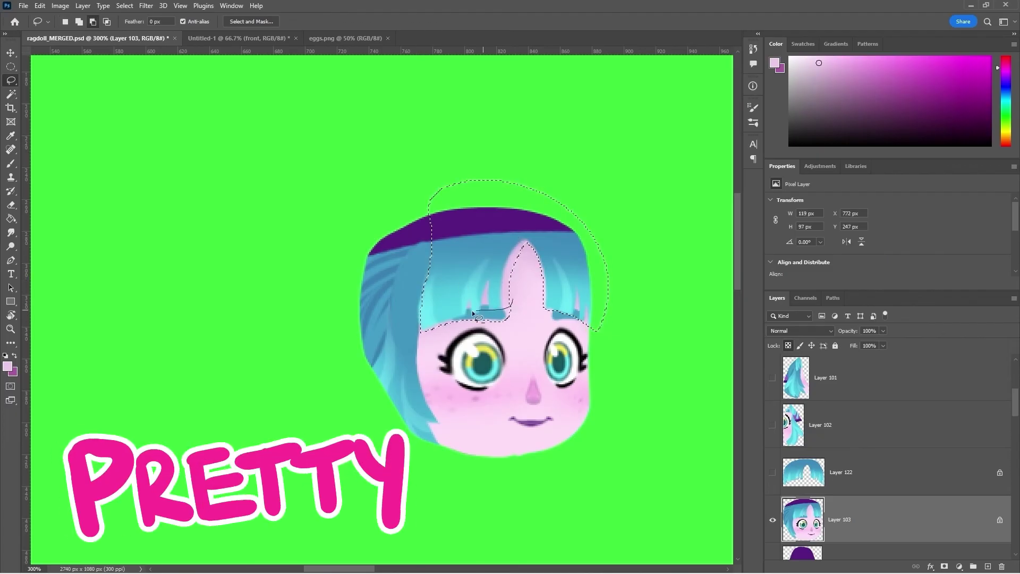
key("b")
key("ctrl+shift+z")
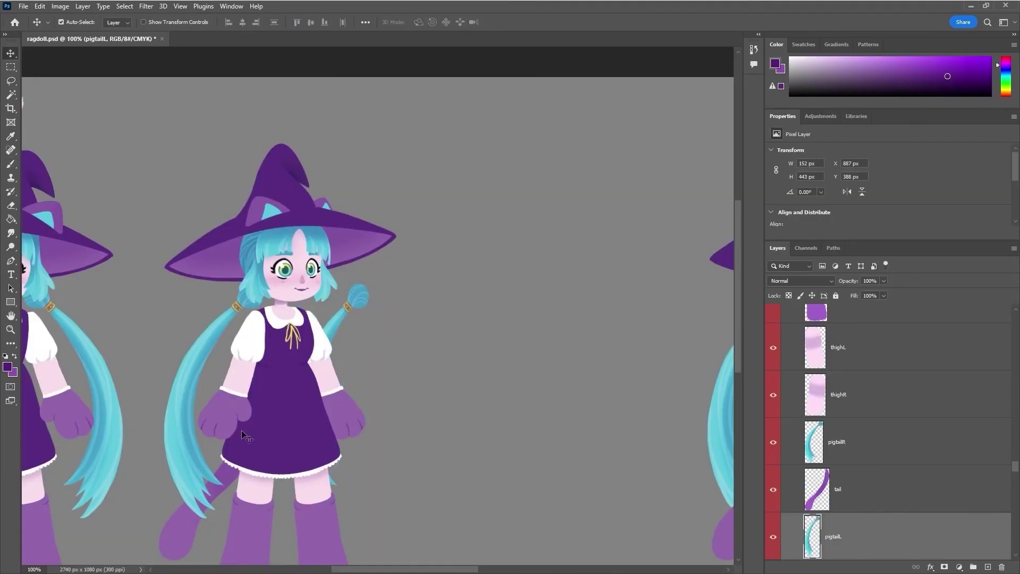
Free-transform the pigtailL layer to fit the side of the head on the figure seen from behind.
scroll(426, 431, "up", 5)
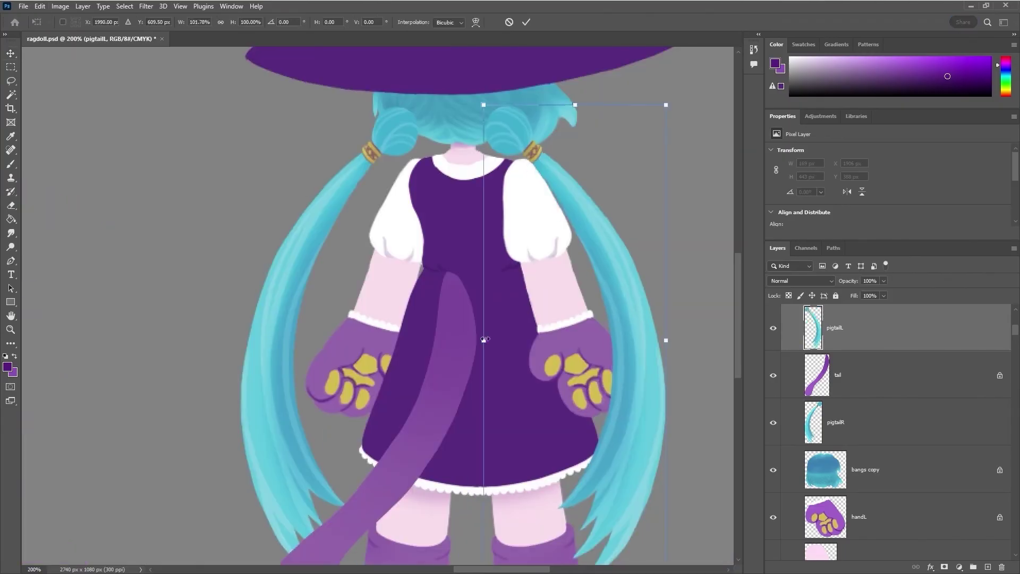
left_click_drag(504, 562, 531, 151)
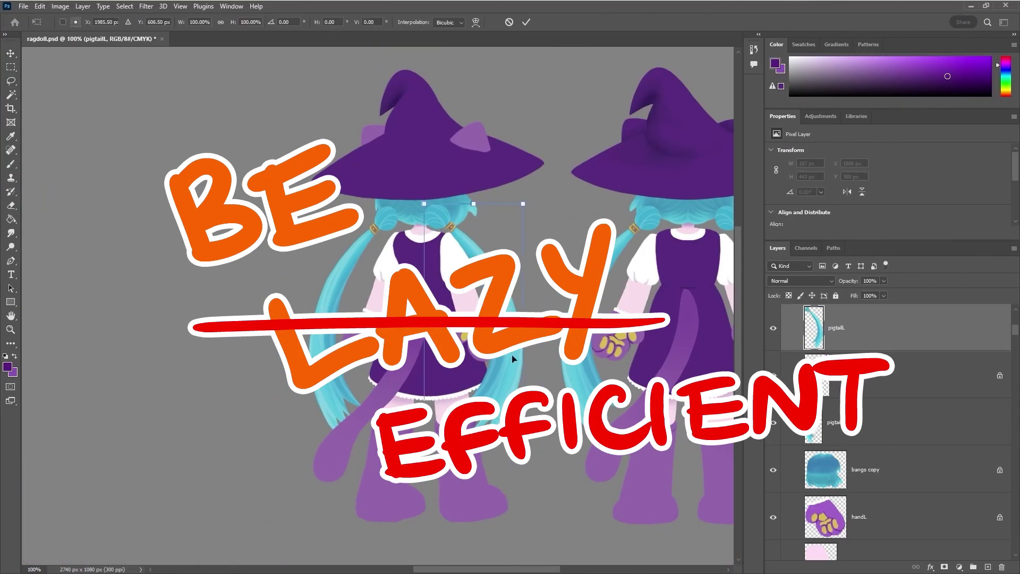
left_click_drag(728, 361, 639, 359)
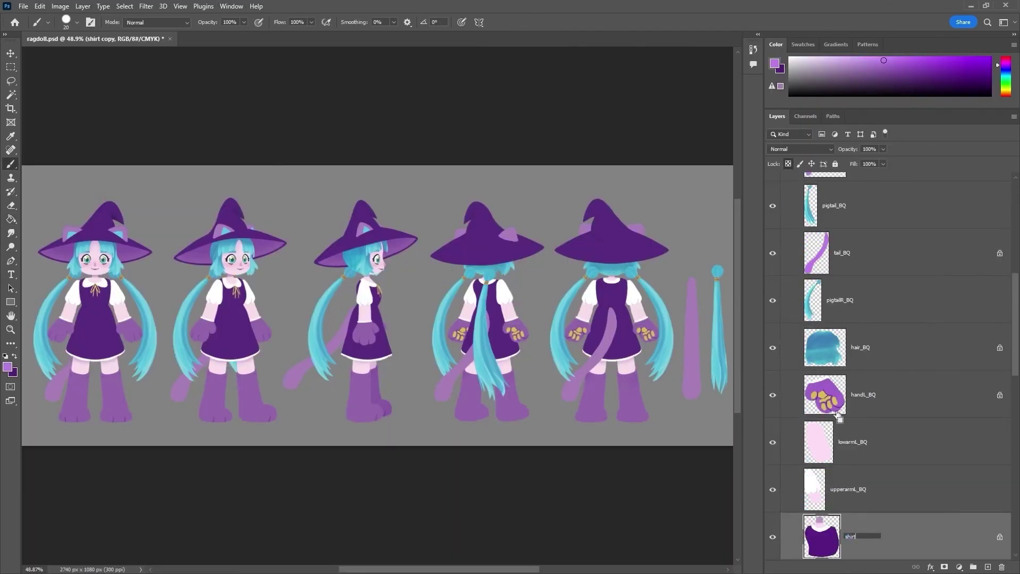
Load the PhotoshopToSpine script from the tutorials folder and export the renamed layers, ignoring hidden and background layers.
scroll(840, 383, "down", 10)
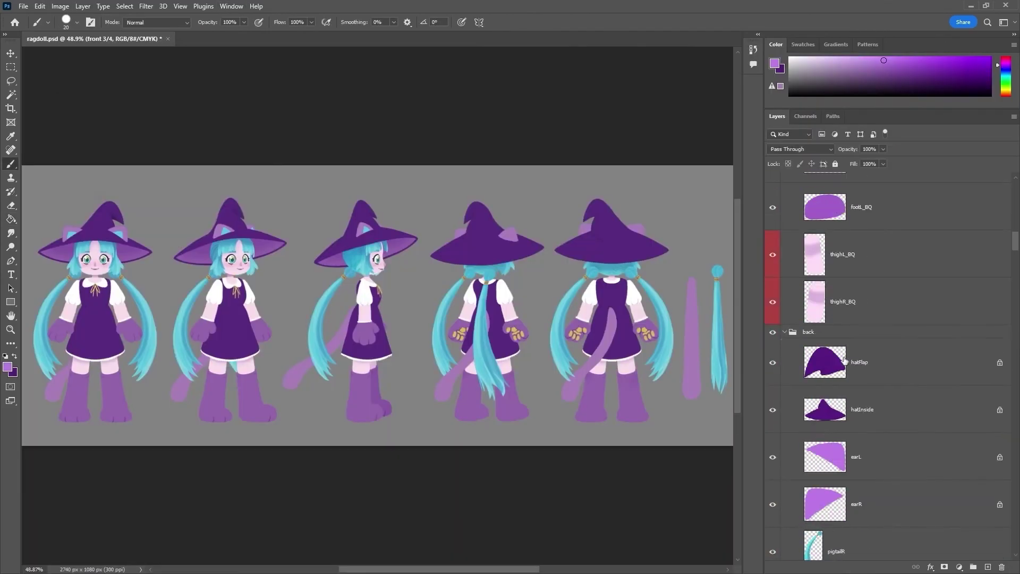
scroll(844, 360, "down", 8)
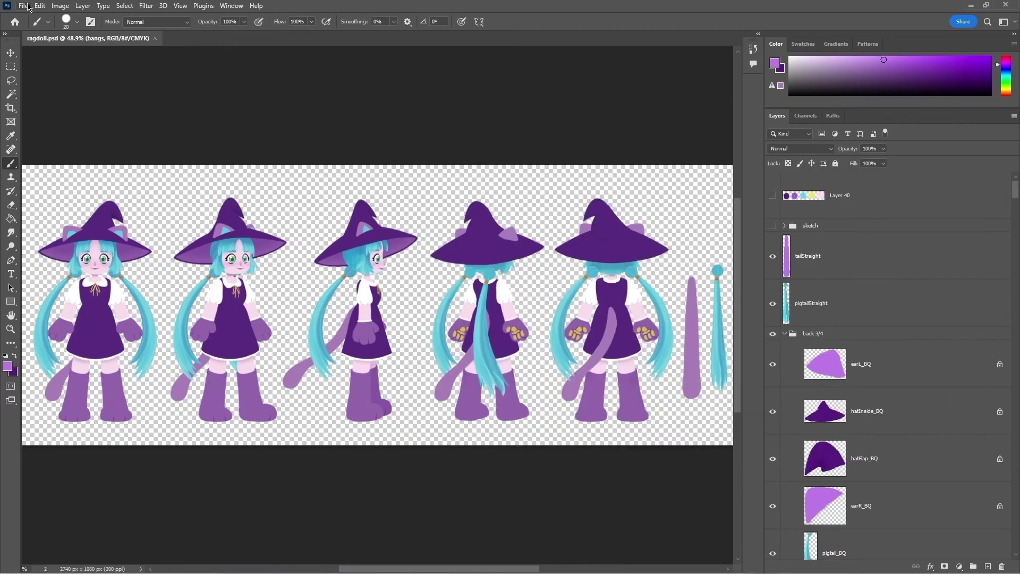
left_click(24, 6)
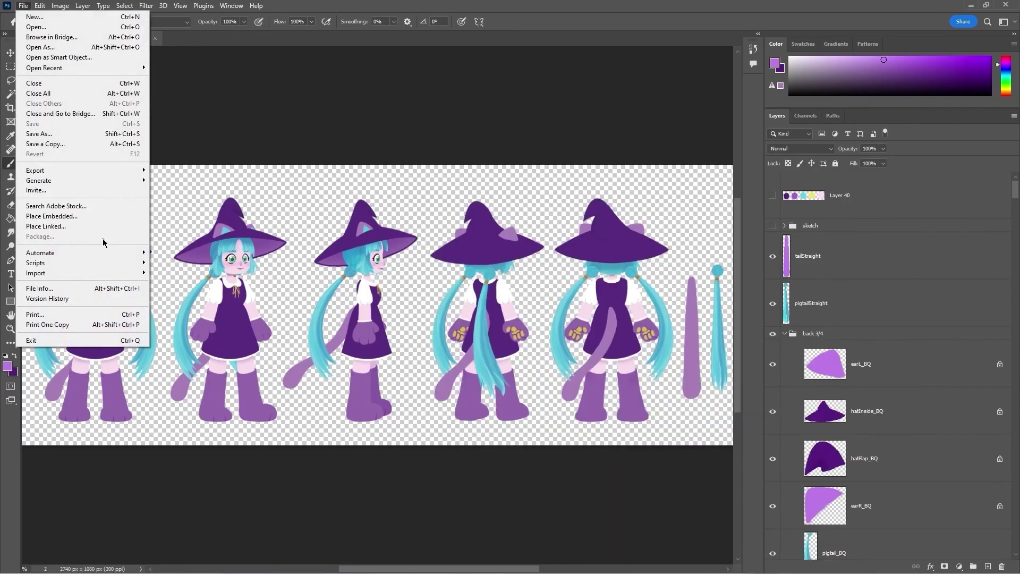
mouse_move(115, 266)
left_click(213, 373)
double_click(388, 228)
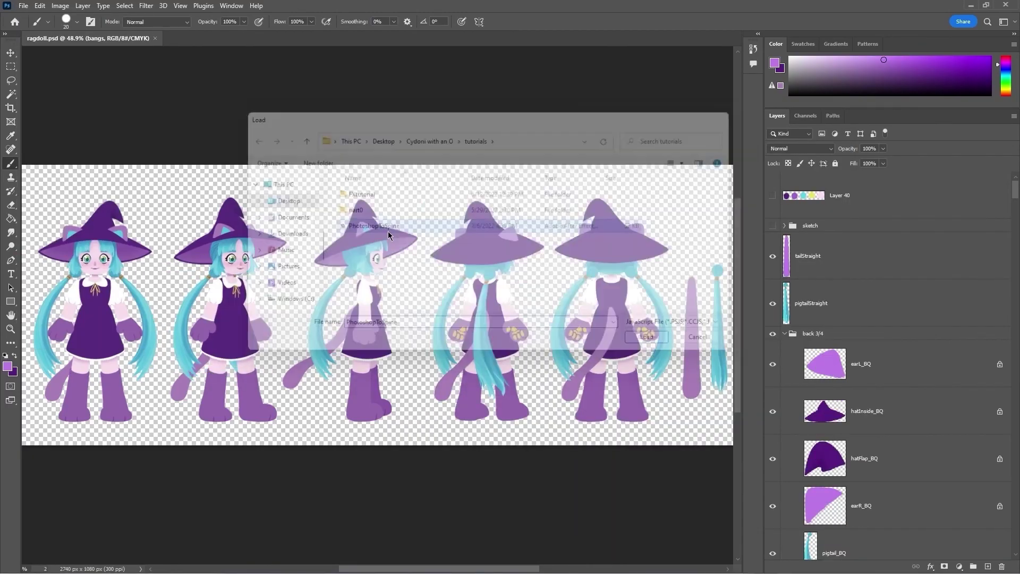
left_click(532, 364)
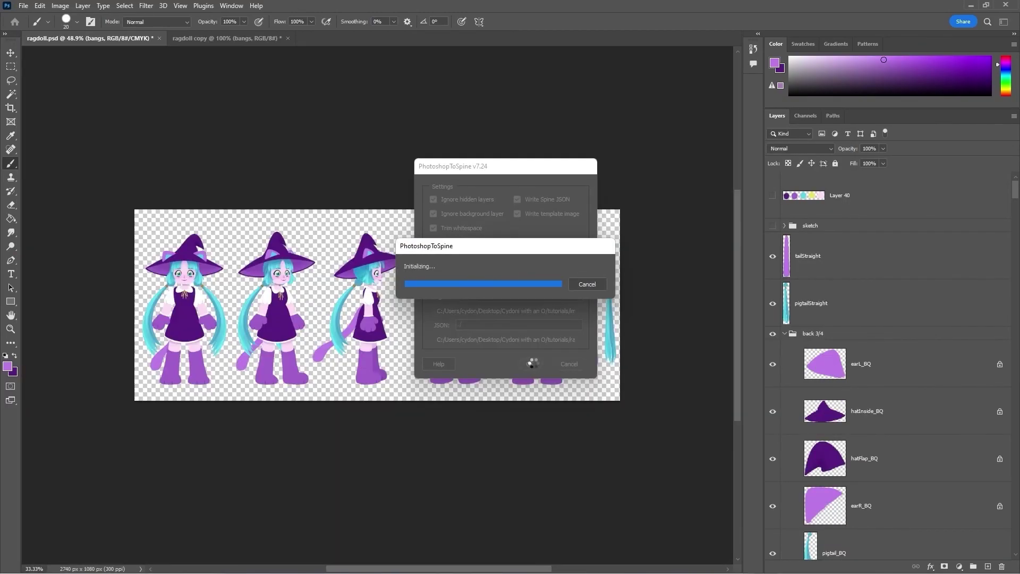